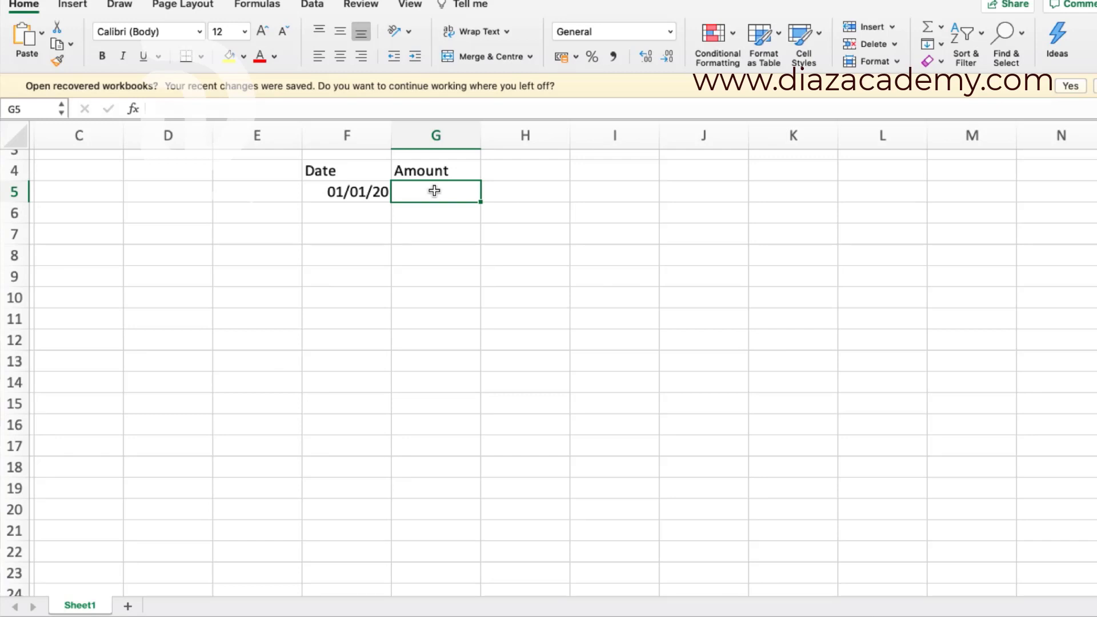
- Enter -88000 as the amount for 01/01/20 in cell G5
{"action": "type", "text": "-8"}
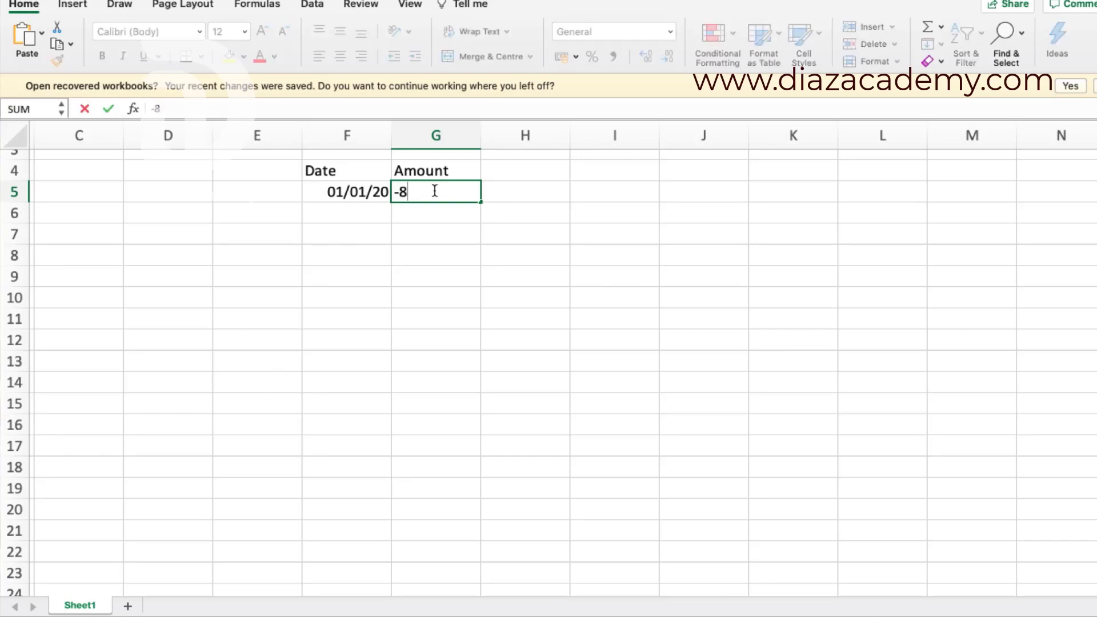
{"action": "type", "text": "8000"}
{"action": "key", "text": "Return"}
- Enter the date 01/01/21 in cell F6 below the first date
{"action": "left_click", "coordinate": [362, 213]}
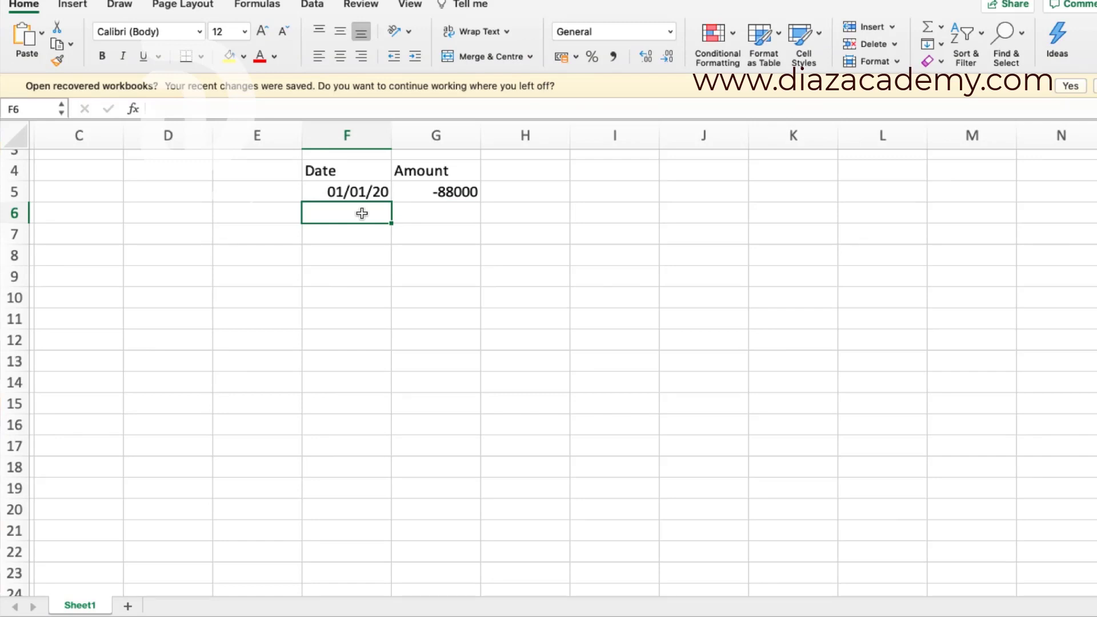
{"action": "type", "text": "01/"}
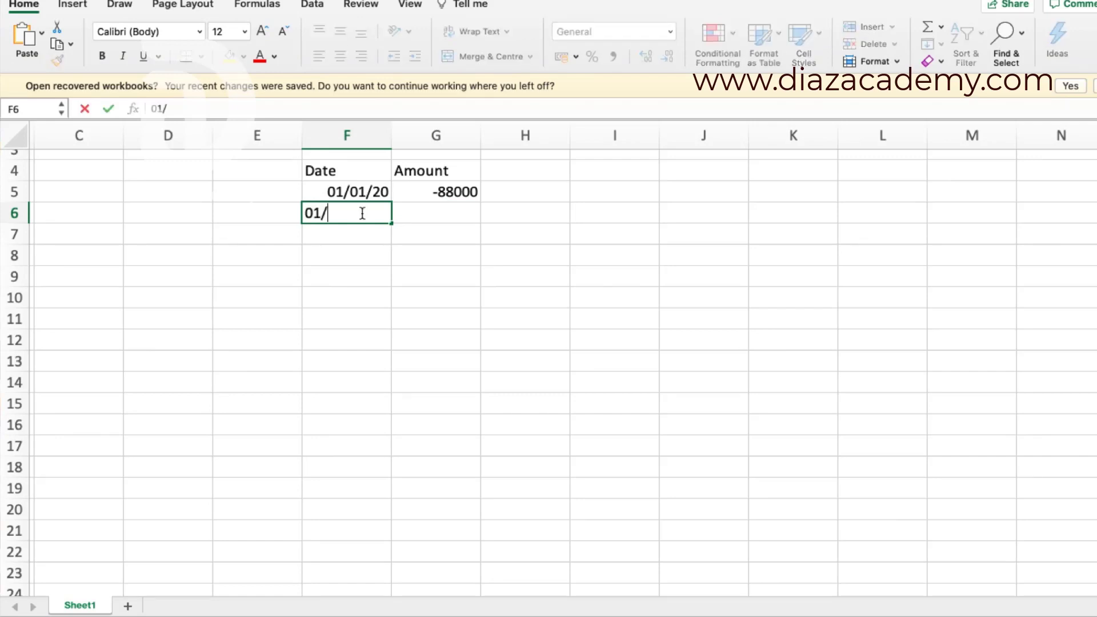
{"action": "type", "text": "01/20"}
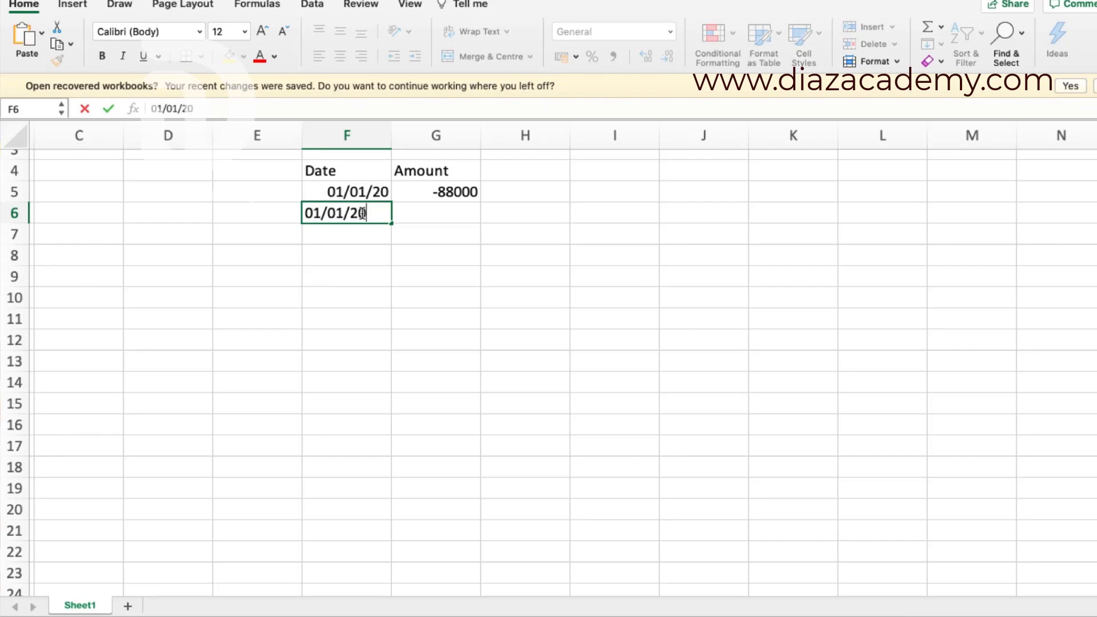
{"action": "type", "text": "21"}
{"action": "key", "text": "Return"}
{"action": "key", "text": "Down"}
{"action": "key", "text": "Down"}
{"action": "key", "text": "Down"}
{"action": "key", "text": "Down"}
{"action": "key", "text": "Down"}
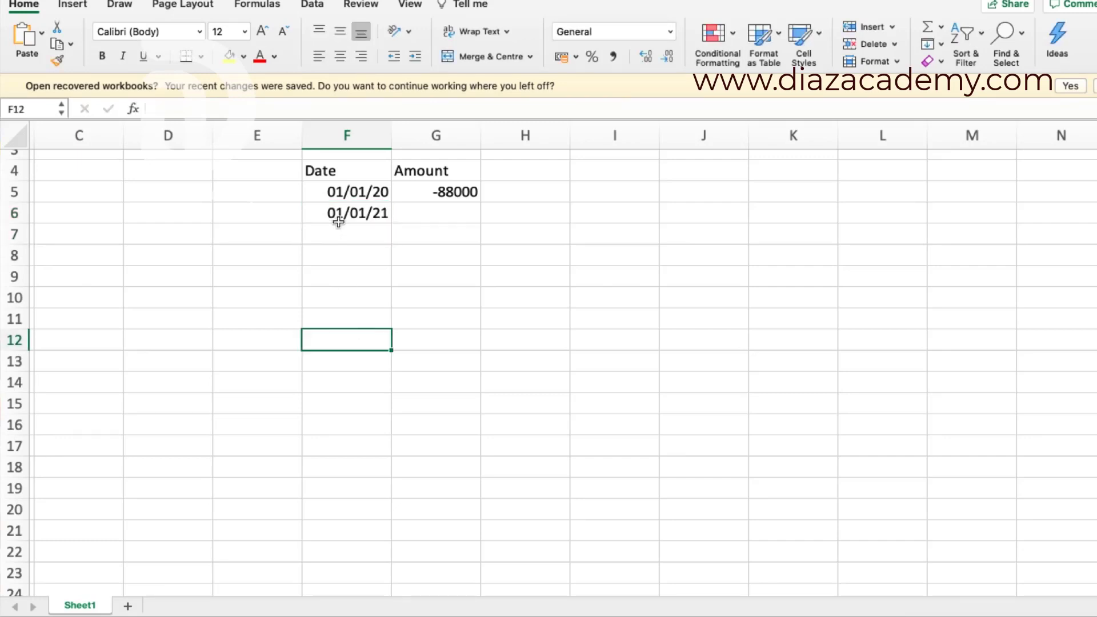
- Extend the yearly date series from the first two dates down column F to 01/01/35 in F20
{"action": "left_click_drag", "start_coordinate": [342, 192], "coordinate": [390, 496]}
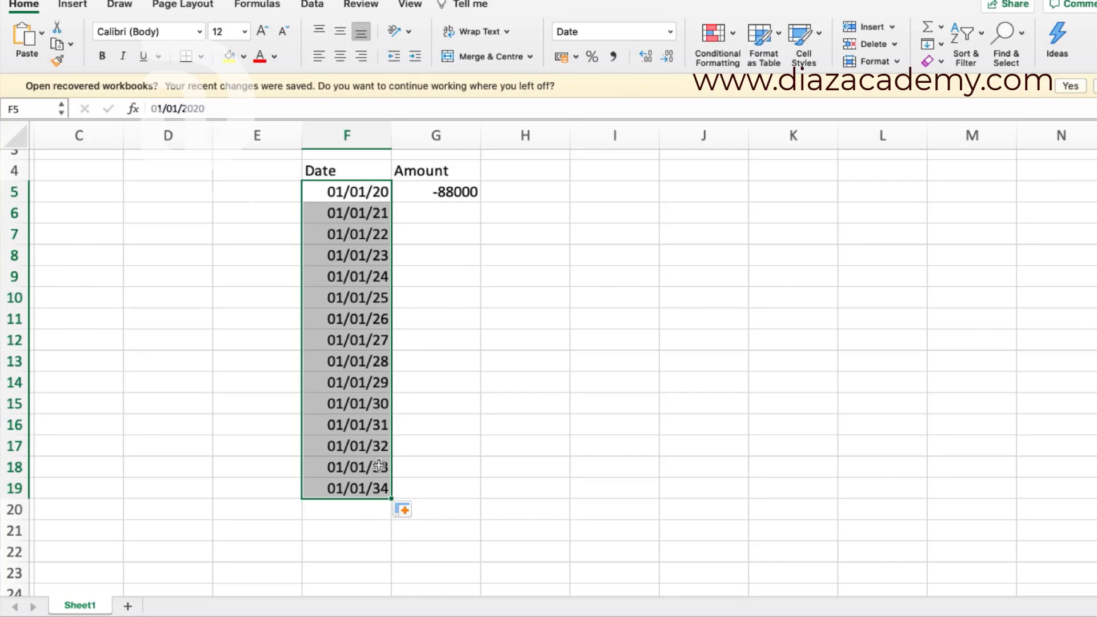
{"action": "left_click", "coordinate": [367, 511]}
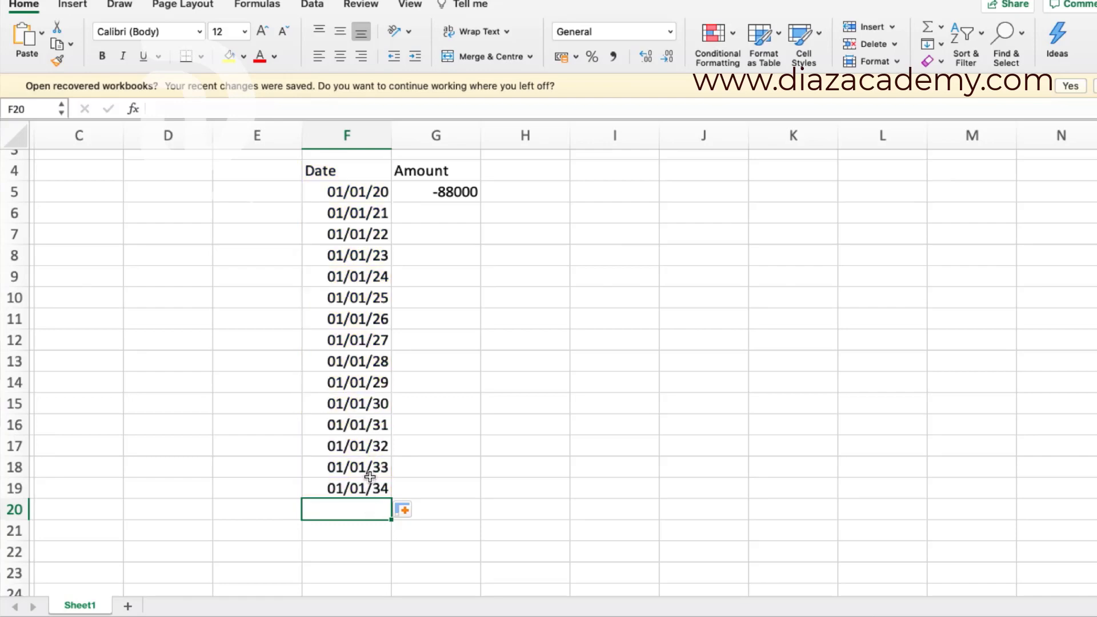
{"action": "left_click_drag", "start_coordinate": [368, 471], "coordinate": [388, 516]}
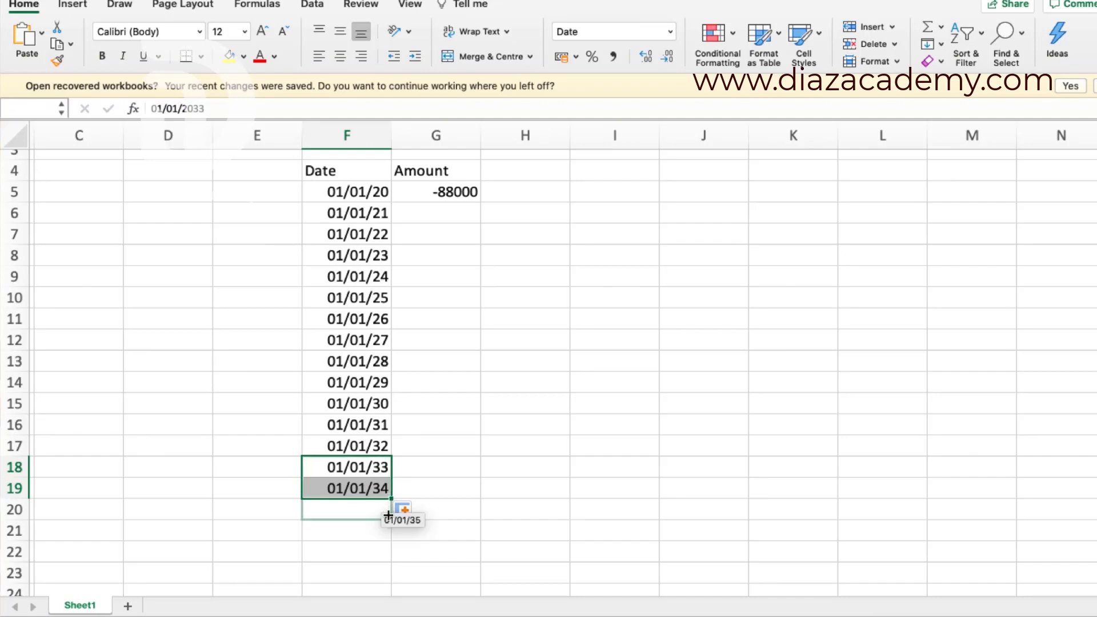
{"action": "left_click_drag", "start_coordinate": [388, 516], "coordinate": [388, 517]}
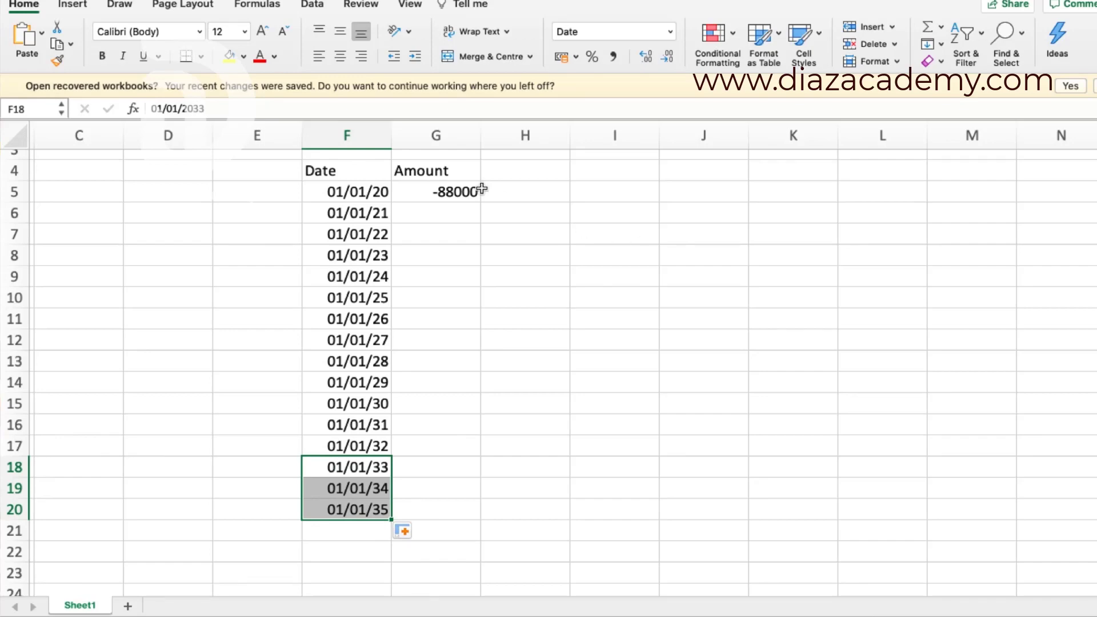
- Copy the -88000 amount from G5 down through G11, the row for 01/01/26
{"action": "left_click", "coordinate": [460, 195]}
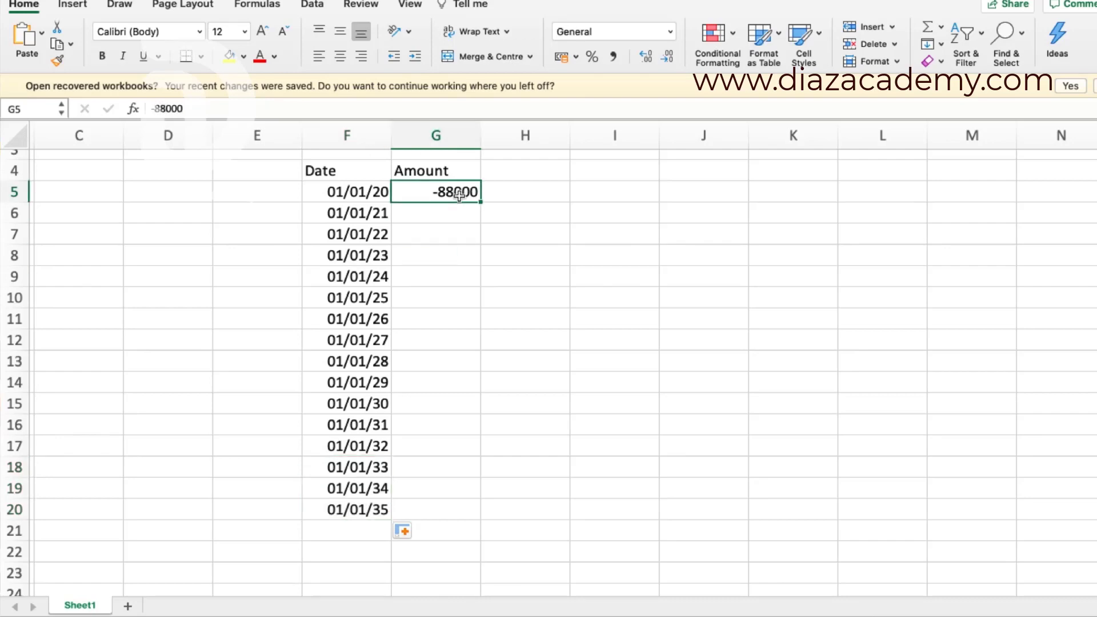
{"action": "key", "text": "cmd+c"}
{"action": "left_click", "coordinate": [450, 208]}
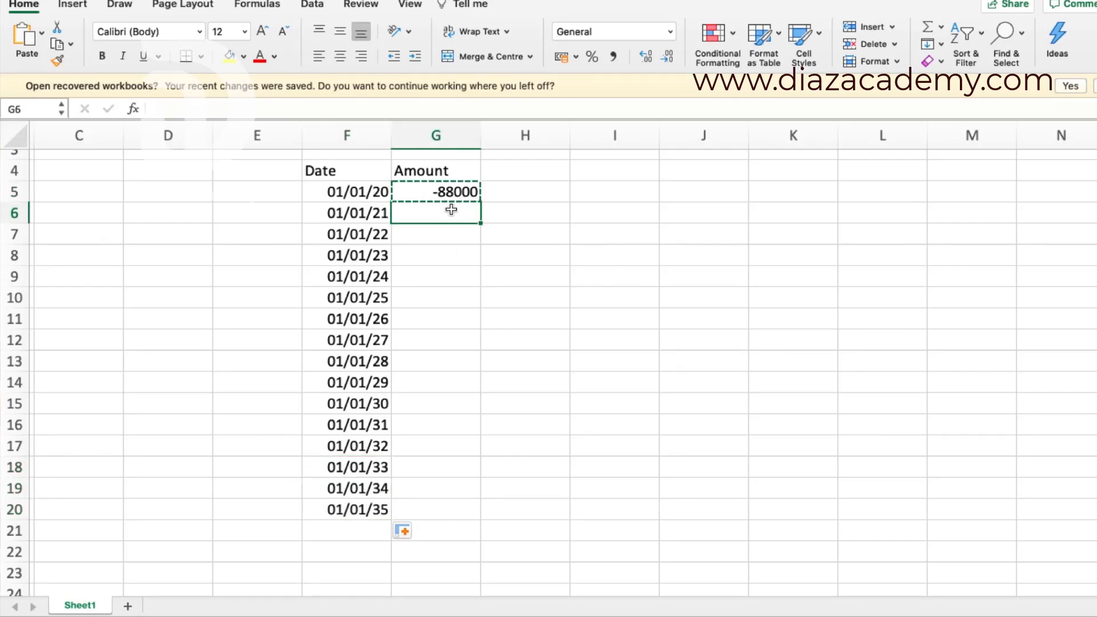
{"action": "key", "text": "cmd+v"}
{"action": "left_click_drag", "start_coordinate": [456, 191], "coordinate": [482, 320]}
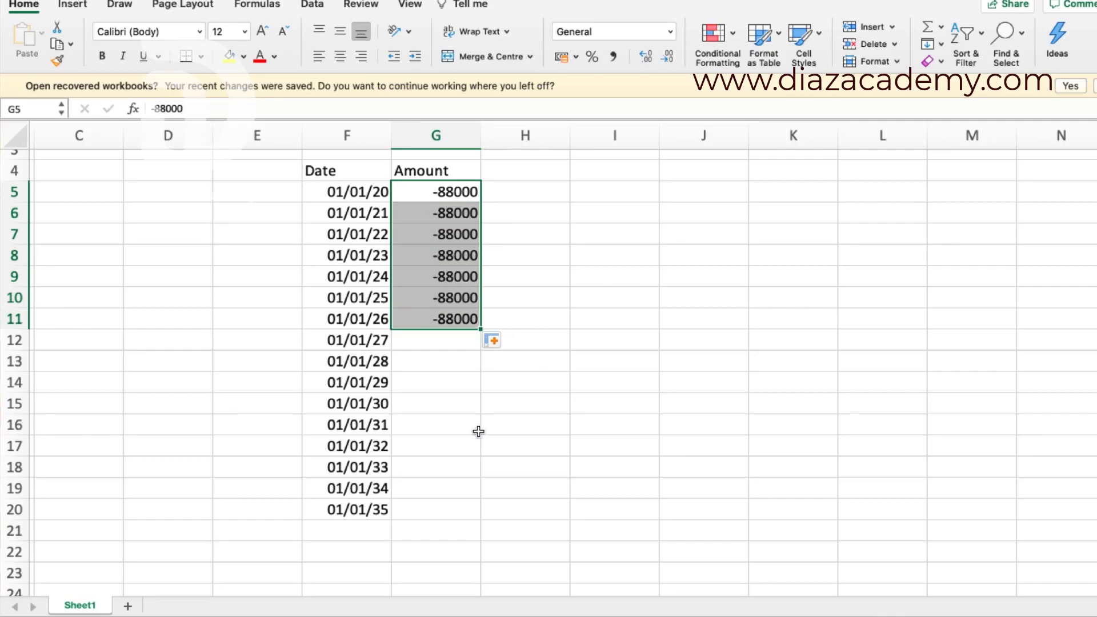
- Enter 1001678 as the amount for 01/01/35 in cell G20
{"action": "left_click", "coordinate": [447, 507]}
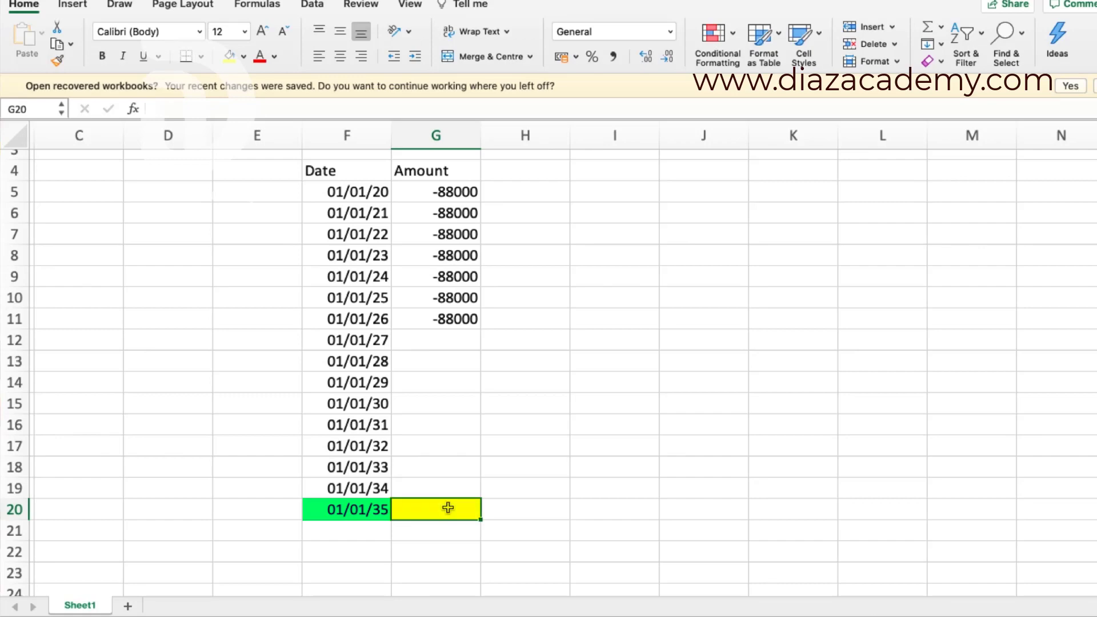
{"action": "type", "text": "1001"}
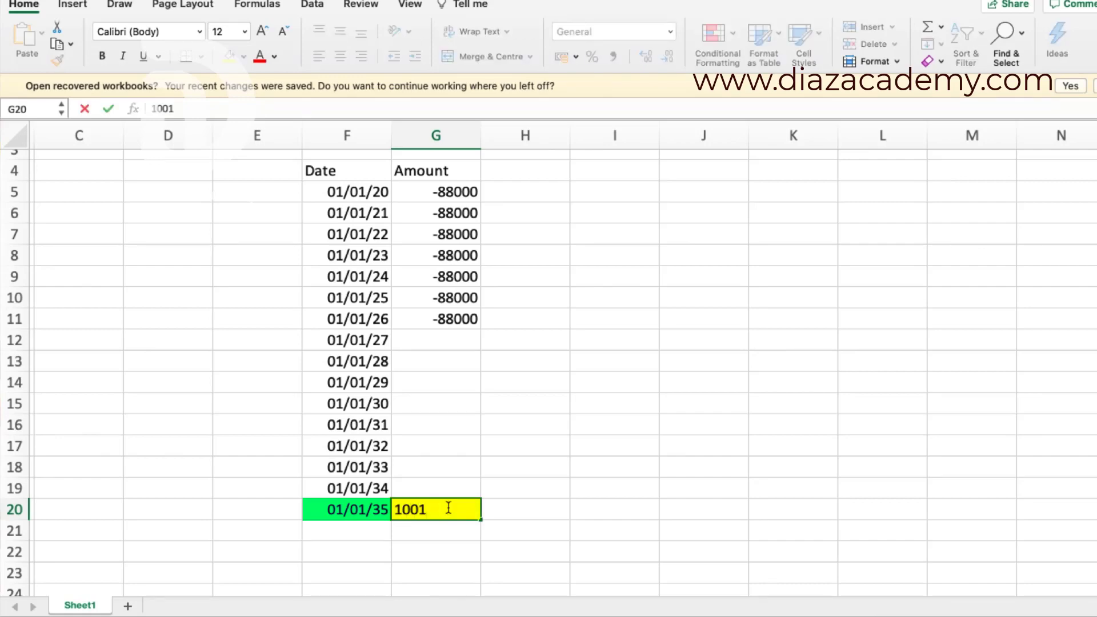
{"action": "type", "text": "678"}
{"action": "key", "text": "Return"}
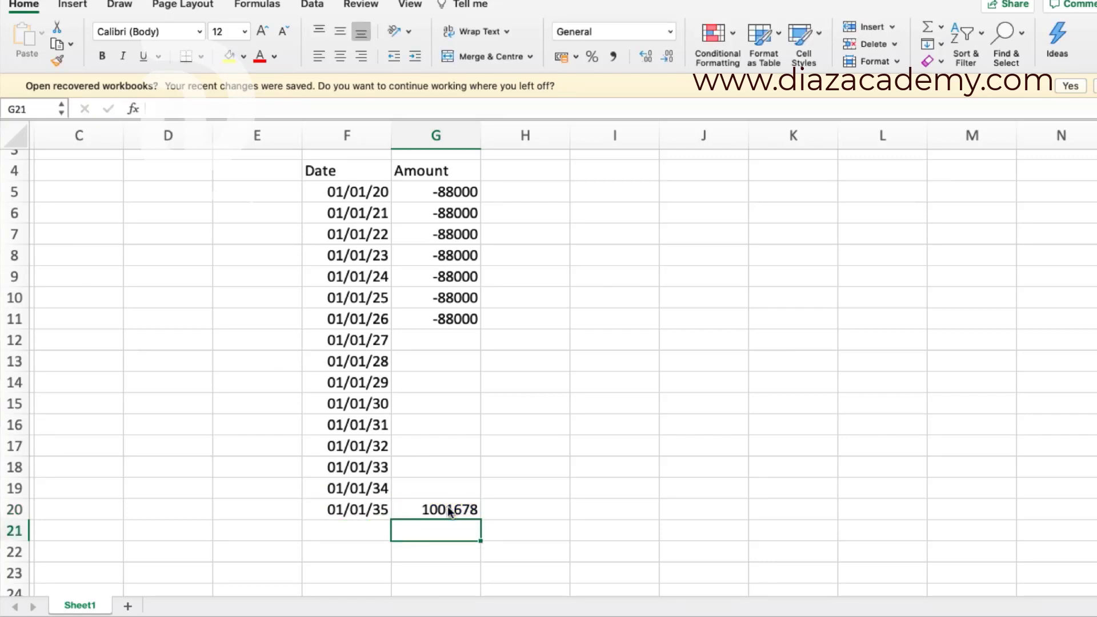
- Calculate the return in G21 with =XIRR(G5:G20,F5:F20,), using the amounts as values and column F as dates
{"action": "type", "text": "="}
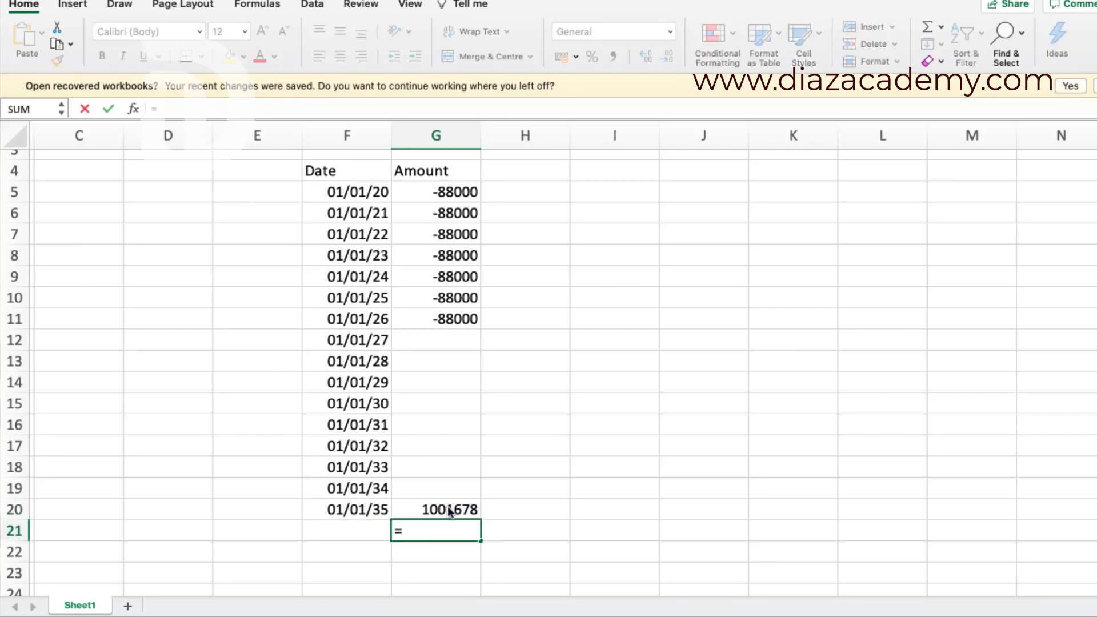
{"action": "type", "text": "xirr"}
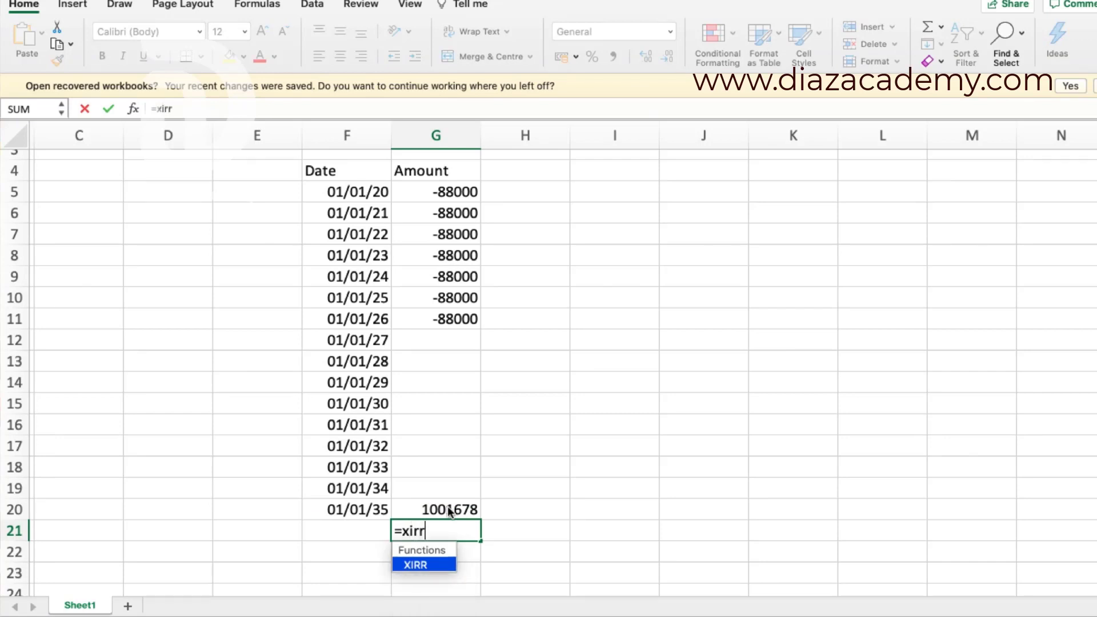
{"action": "double_click", "coordinate": [423, 566]}
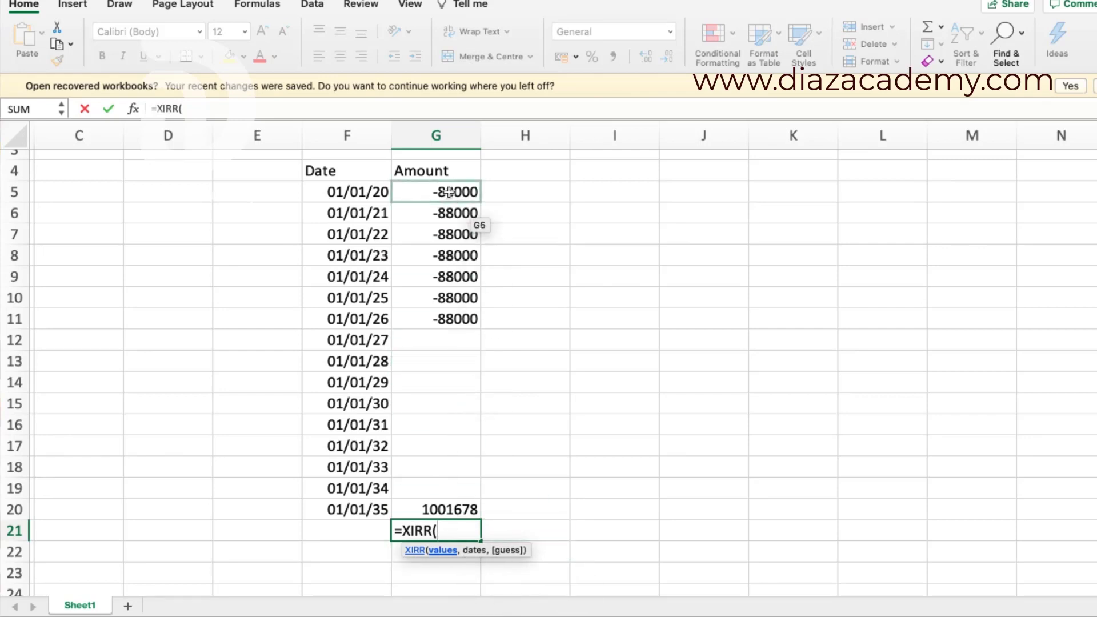
{"action": "left_click_drag", "start_coordinate": [448, 191], "coordinate": [450, 506]}
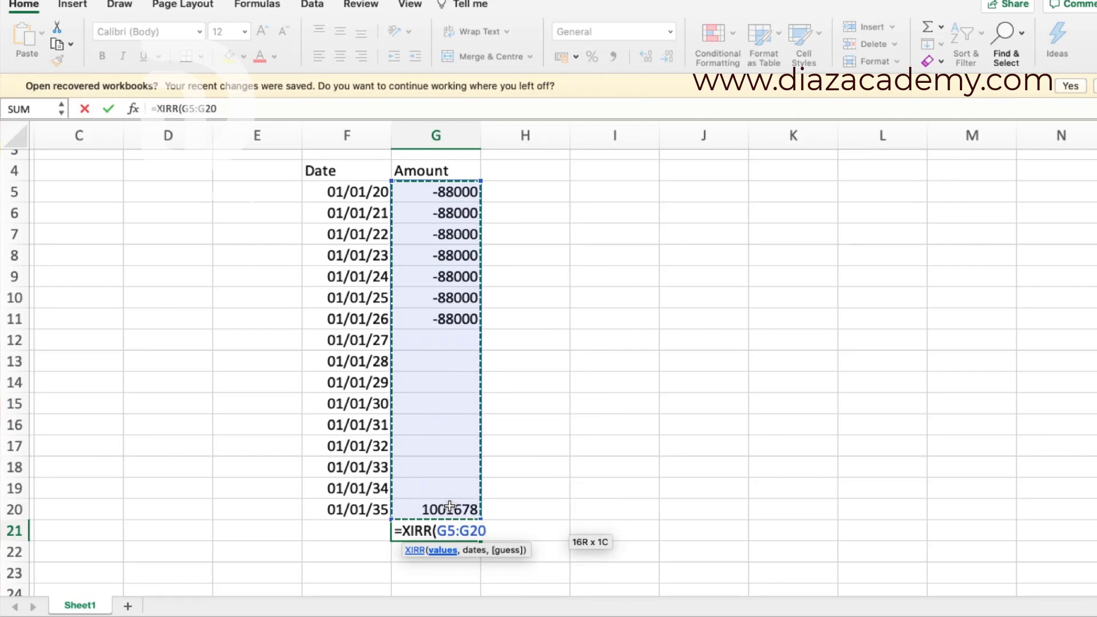
{"action": "type", "text": ","}
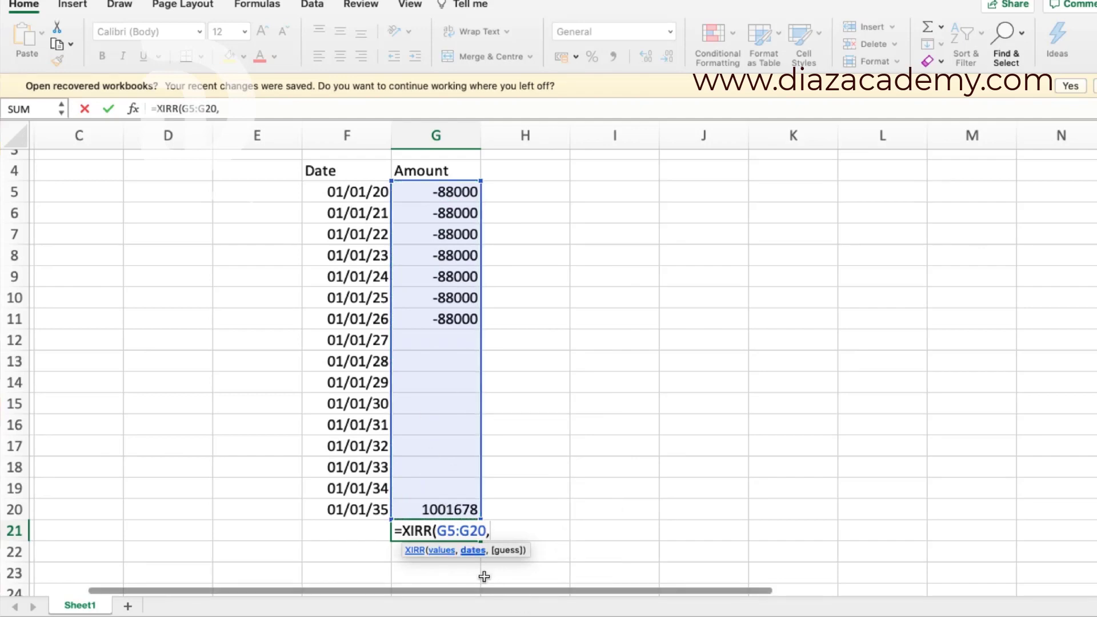
{"action": "left_click_drag", "start_coordinate": [348, 192], "coordinate": [365, 507]}
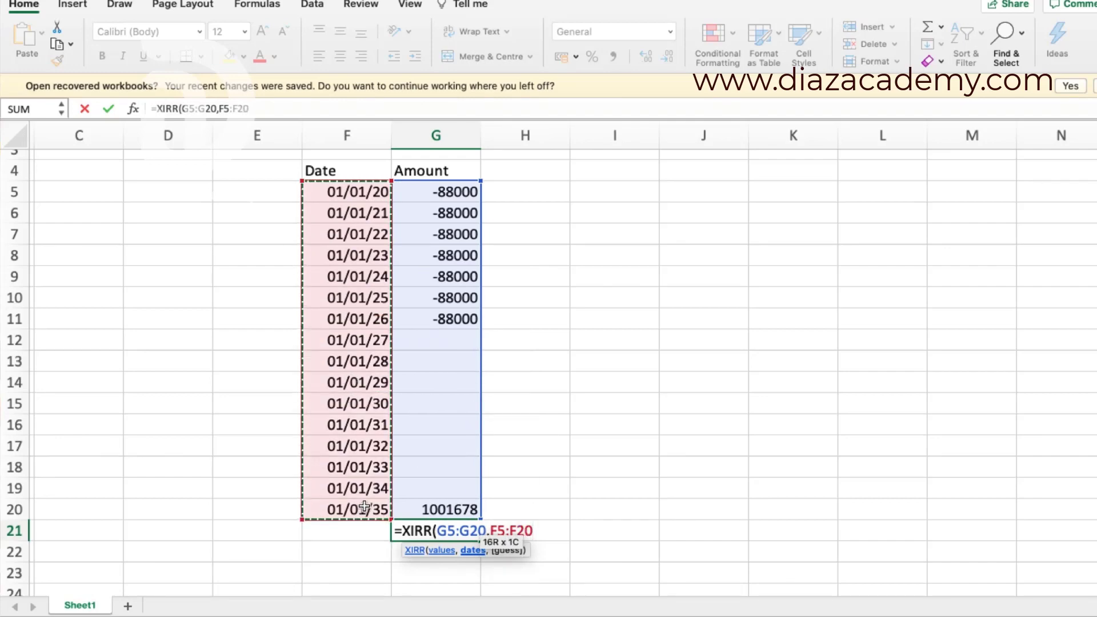
{"action": "type", "text": ","}
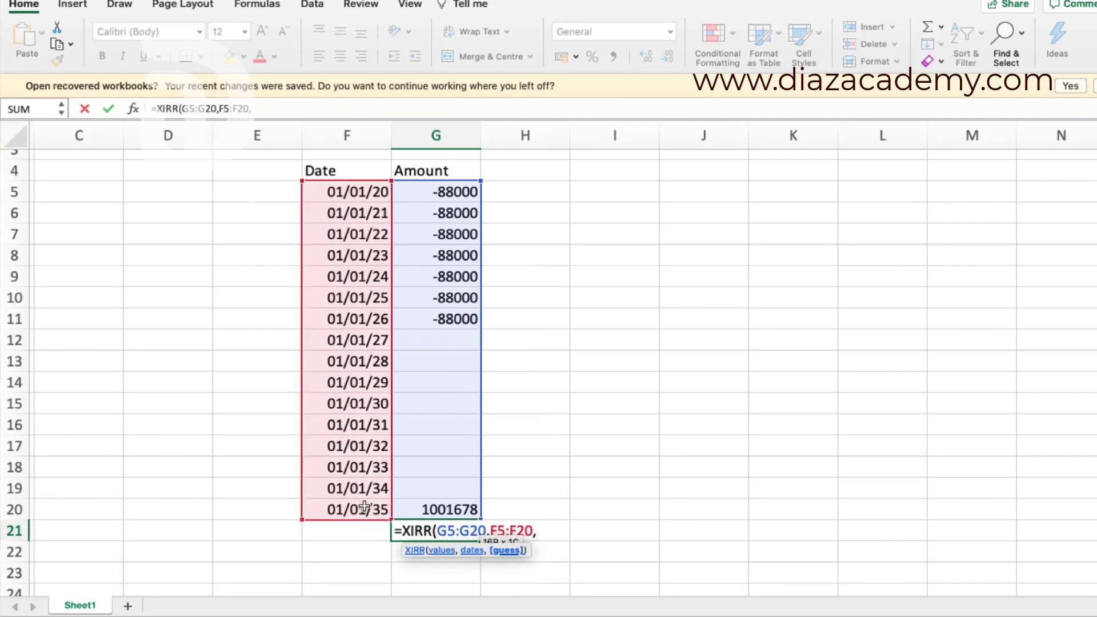
{"action": "type", "text": ")"}
{"action": "key", "text": "Return"}
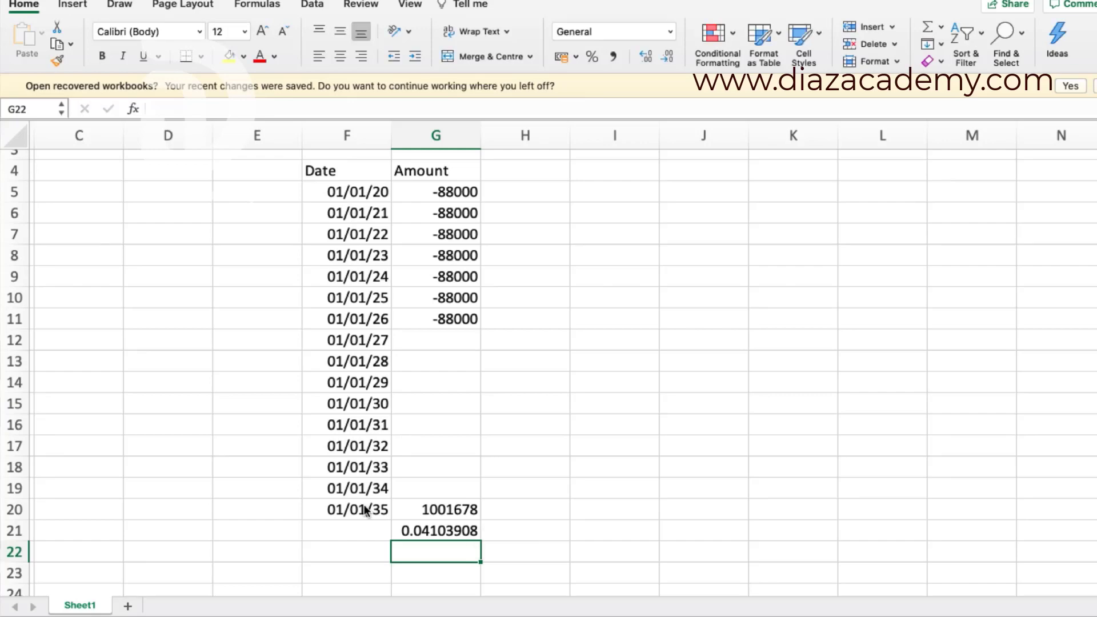
- Format the XIRR result in G21 as a percentage with two decimal places
{"action": "left_click", "coordinate": [431, 529]}
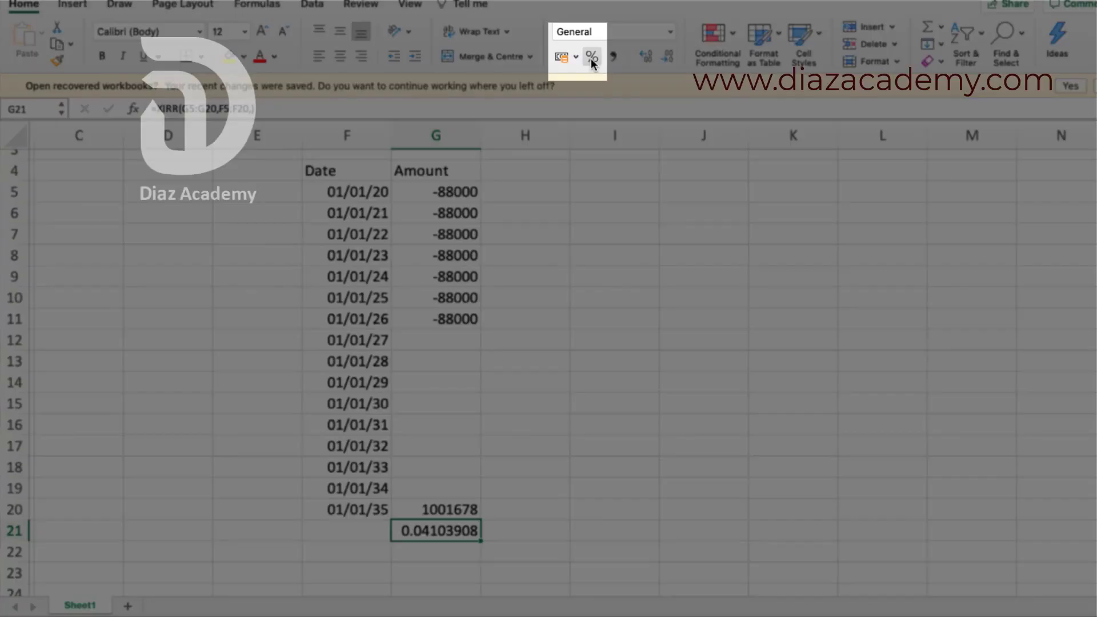
{"action": "left_click", "coordinate": [590, 58]}
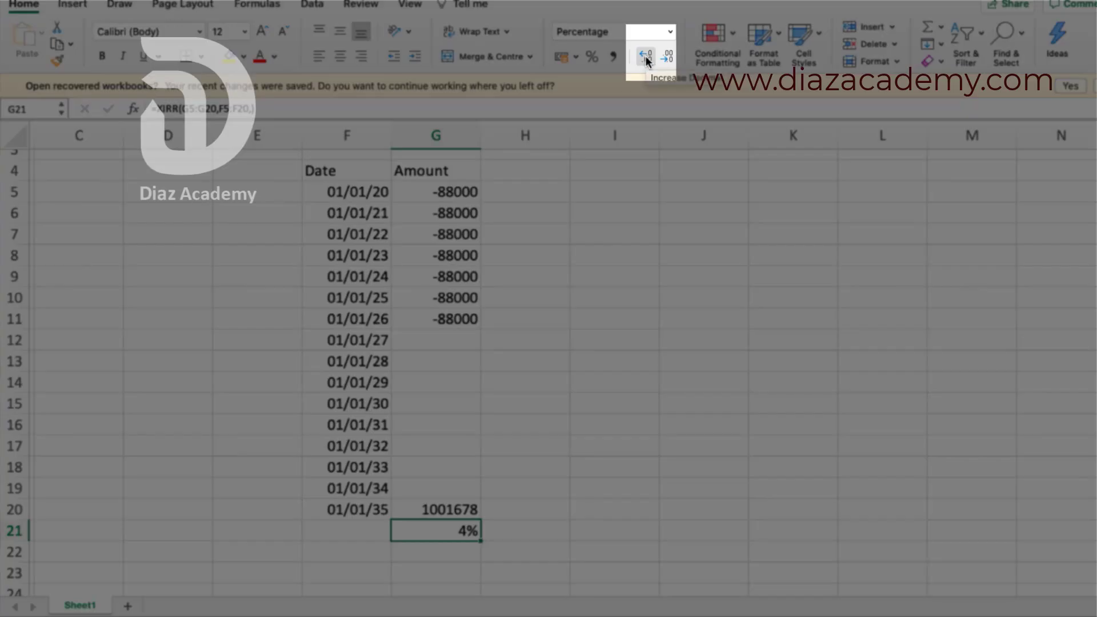
{"action": "left_click", "coordinate": [646, 56]}
{"action": "left_click", "coordinate": [646, 56]}
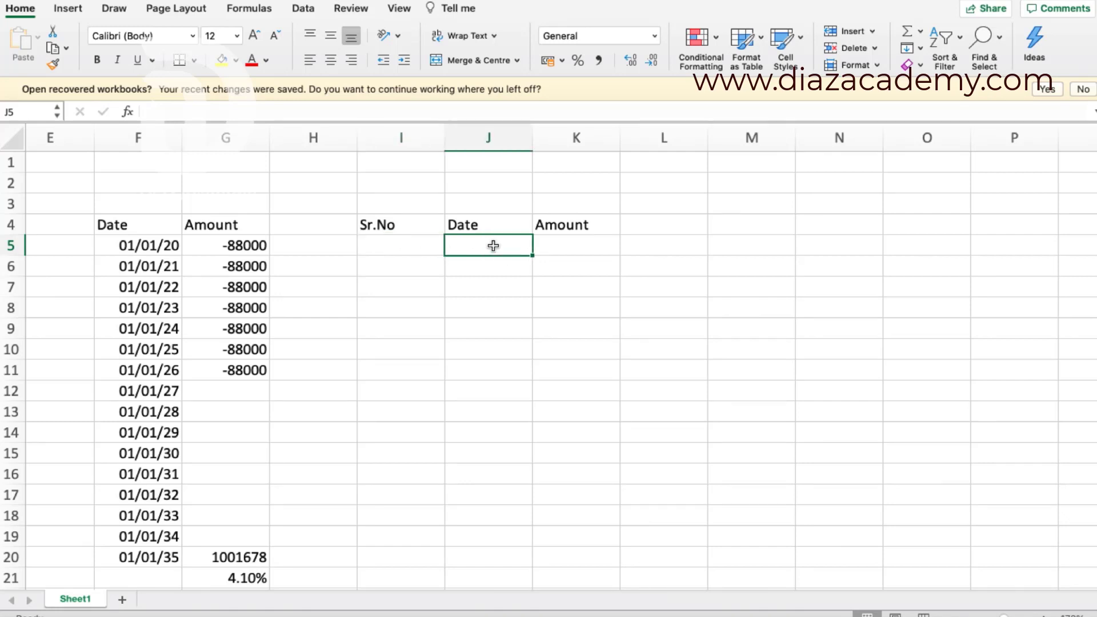
- Enter serial numbers 1 and 2 in cells I5 and I6 under the Sr.No heading
{"action": "left_click", "coordinate": [557, 242]}
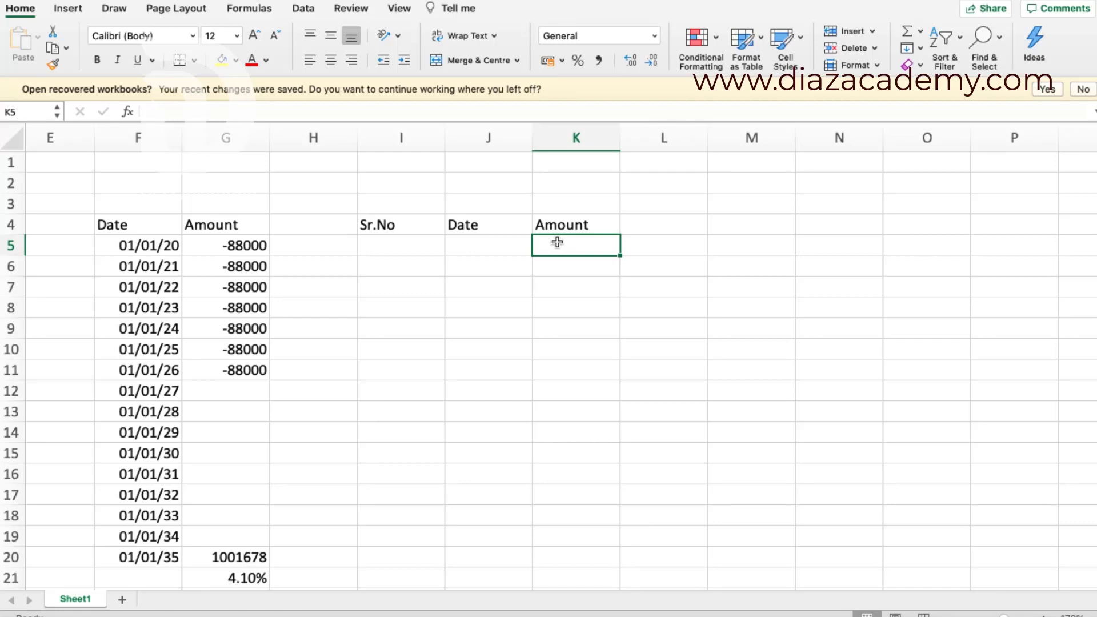
{"action": "left_click", "coordinate": [409, 244]}
{"action": "type", "text": "1"}
{"action": "key", "text": "Return"}
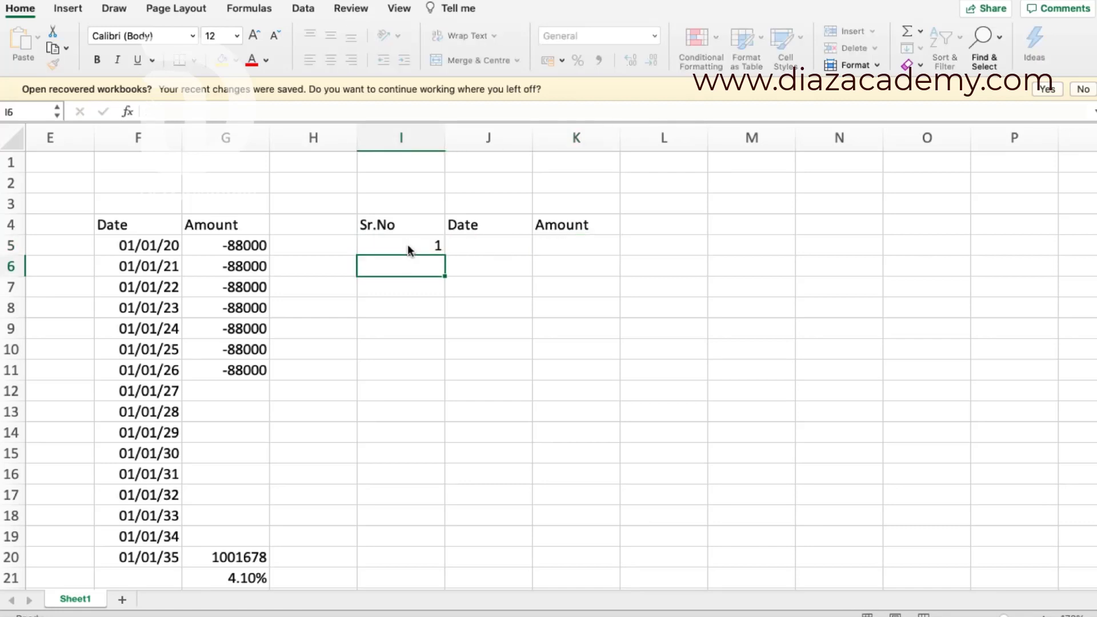
{"action": "type", "text": "2"}
{"action": "key", "text": "Return"}
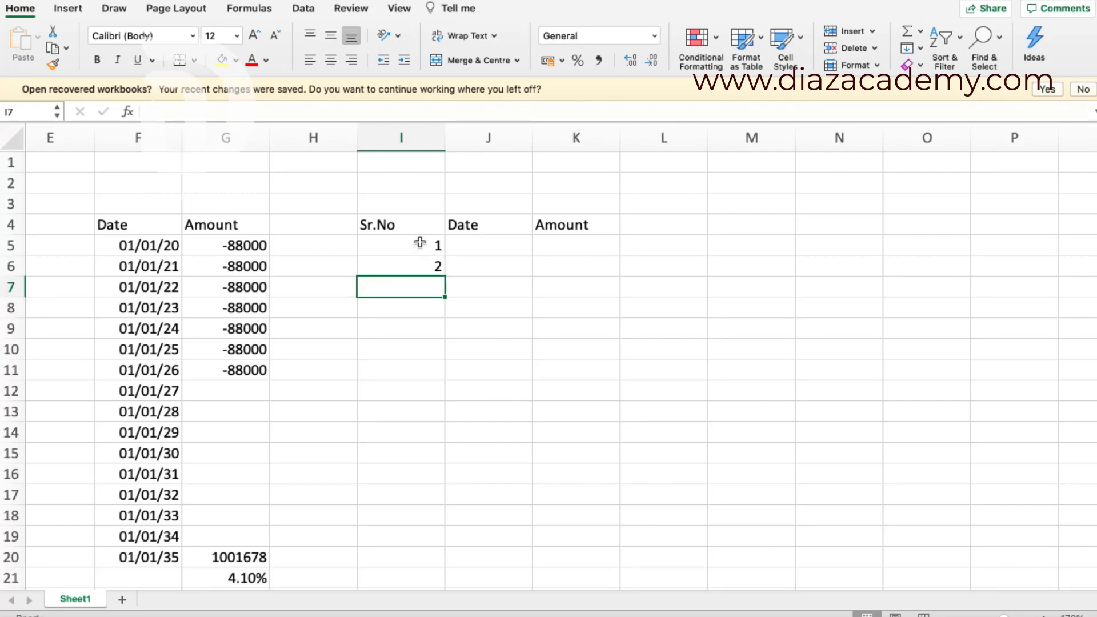
- Extend the serial number series from I5:I6 down column I to 121 in I125
{"action": "left_click_drag", "start_coordinate": [420, 244], "coordinate": [429, 560]}
{"action": "scroll", "coordinate": [449, 405], "scroll_direction": "down", "scroll_amount": 3}
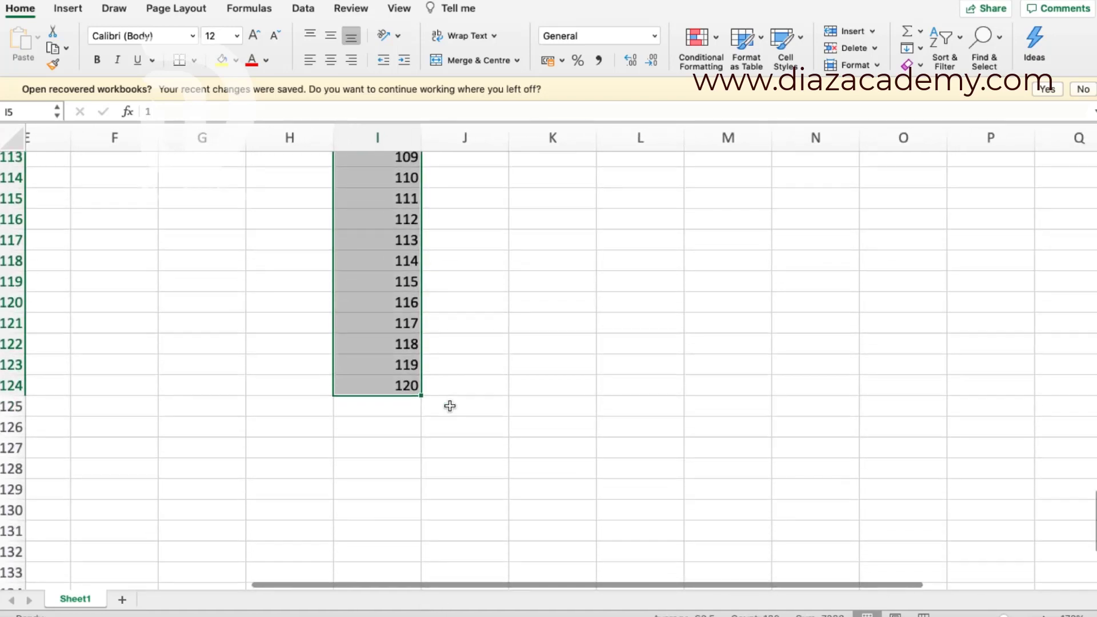
{"action": "left_click_drag", "start_coordinate": [414, 366], "coordinate": [420, 407]}
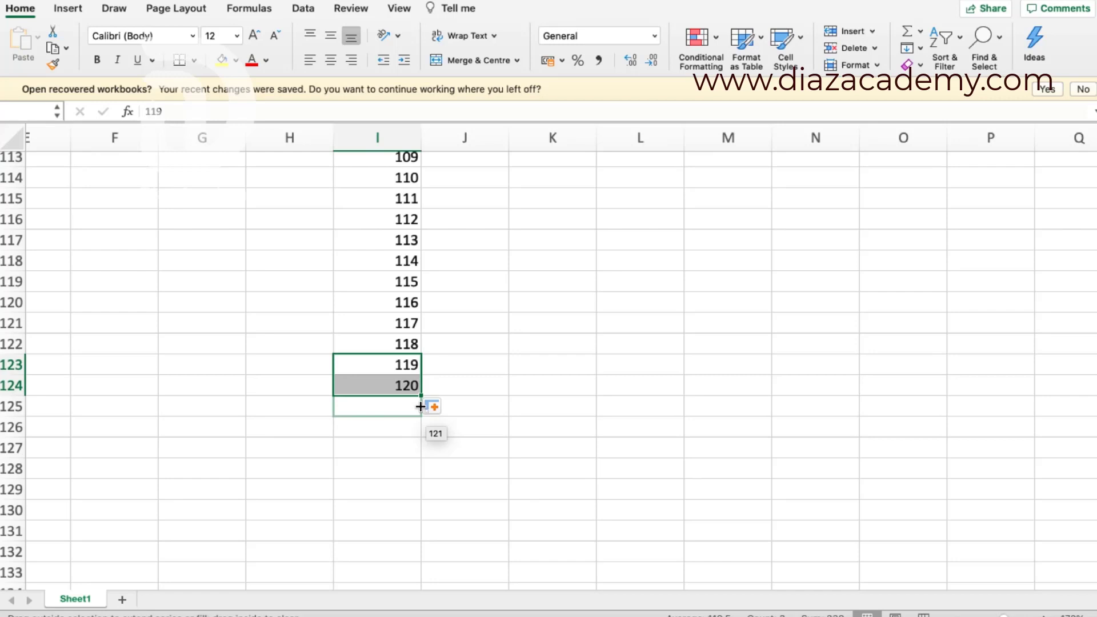
{"action": "left_click_drag", "start_coordinate": [420, 406], "coordinate": [421, 407]}
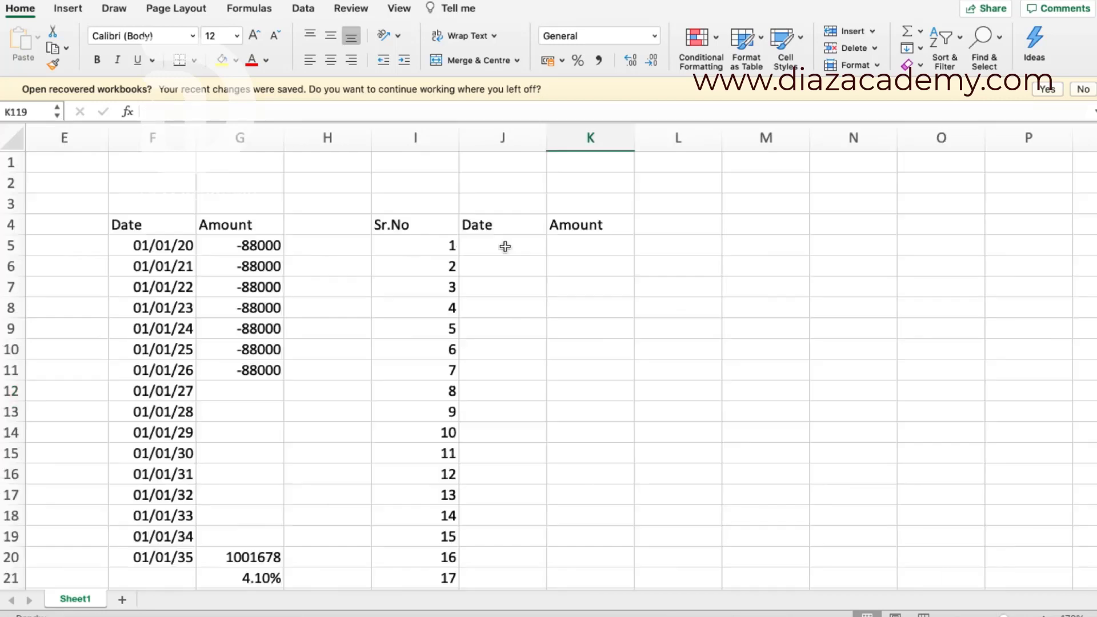
- Enter the dates 01/01/2020 and 01/02/2020 in cells J5 and J6 of the second schedule's Date column
{"action": "left_click", "coordinate": [504, 246]}
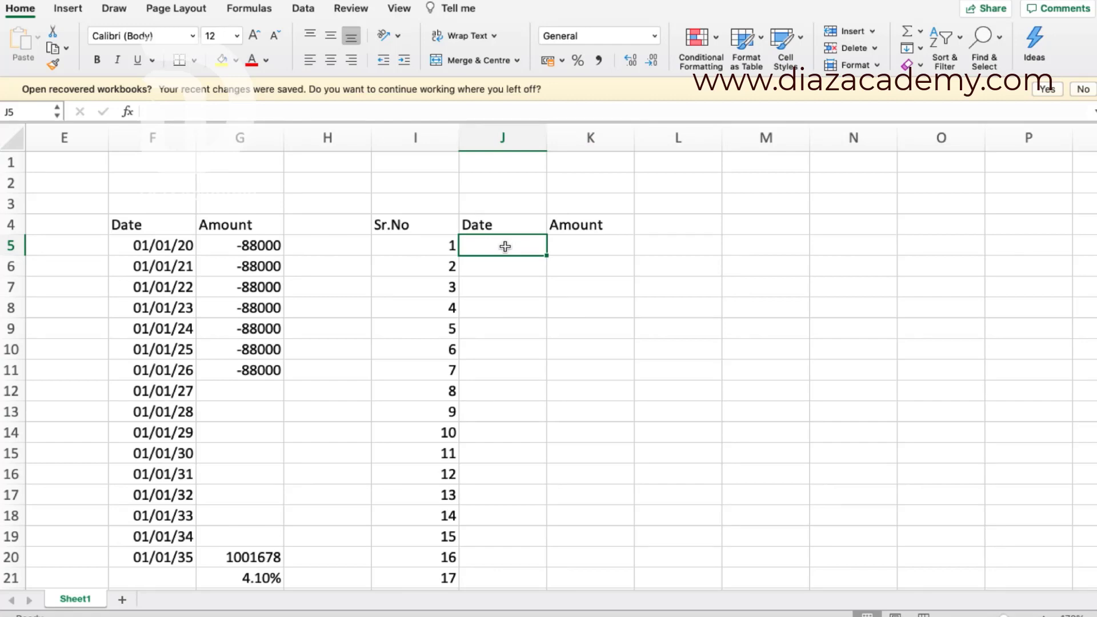
{"action": "type", "text": "01/0"}
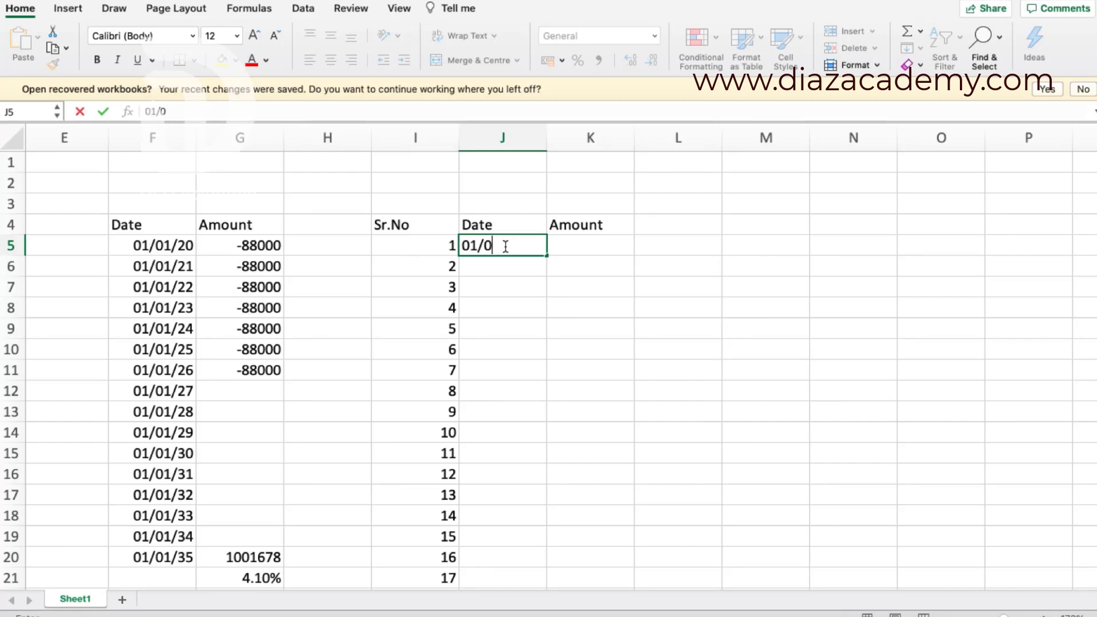
{"action": "type", "text": "1/"}
{"action": "type", "text": "2020"}
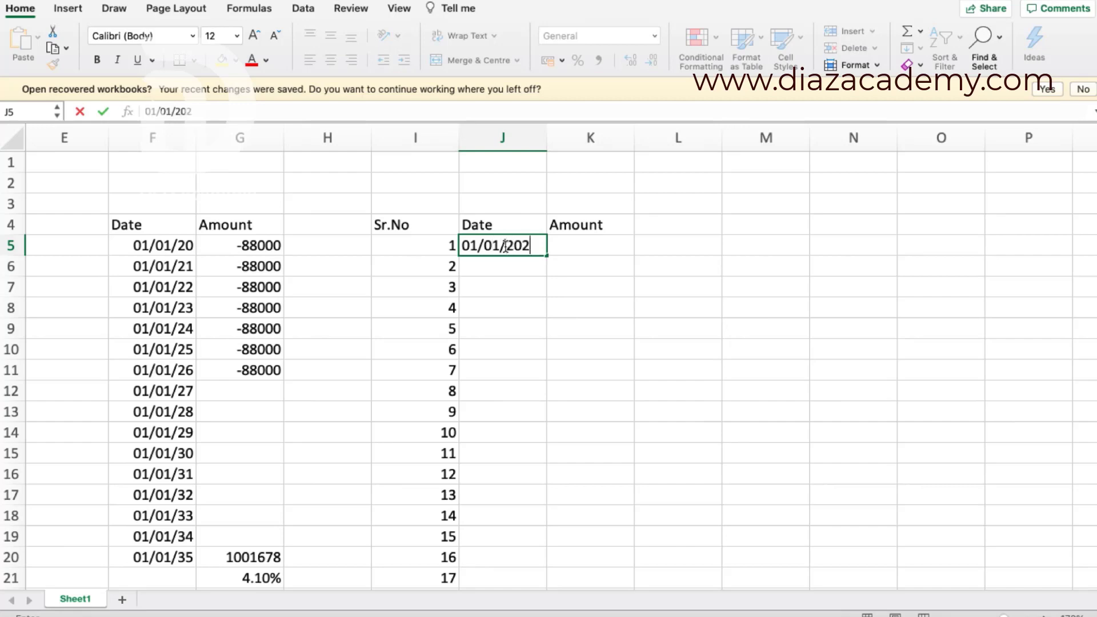
{"action": "key", "text": "Return"}
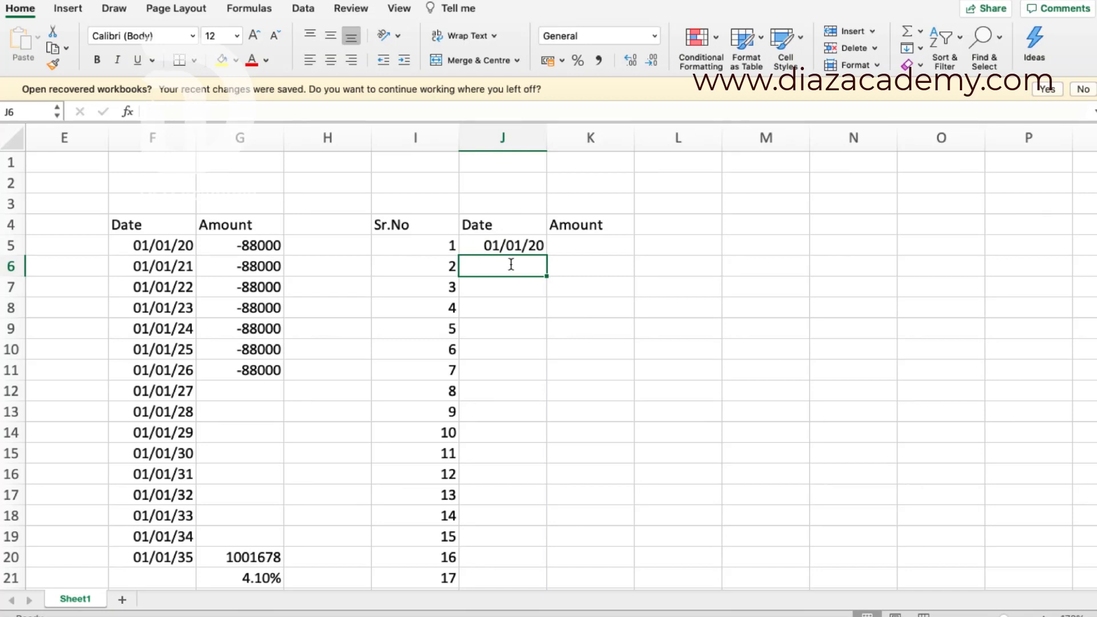
{"action": "type", "text": "01/02/20"}
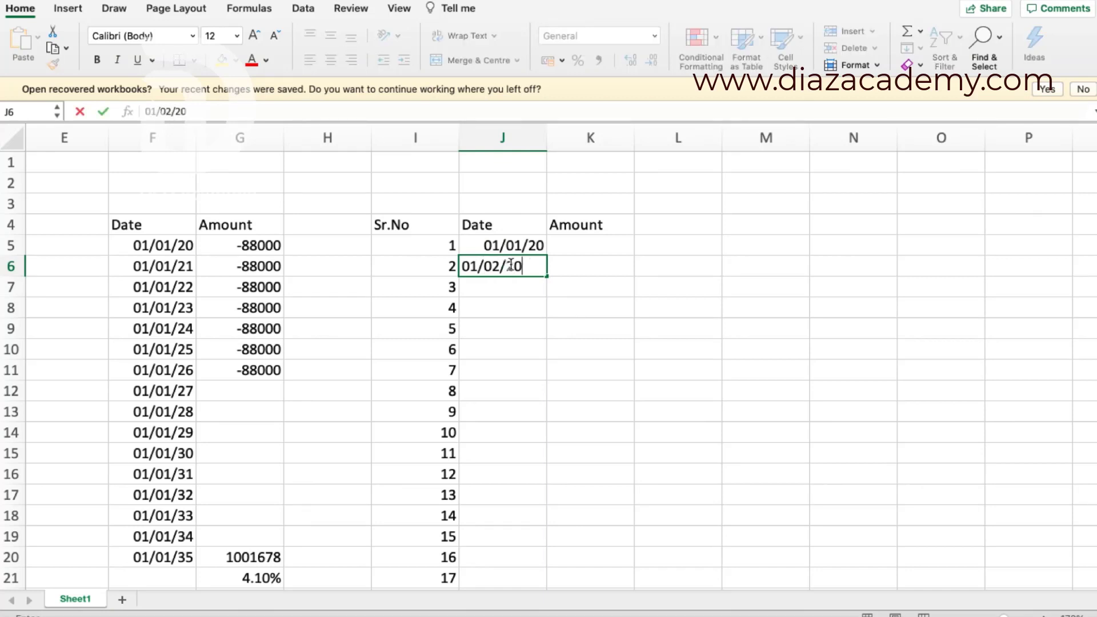
{"action": "type", "text": "20"}
{"action": "key", "text": "Return"}
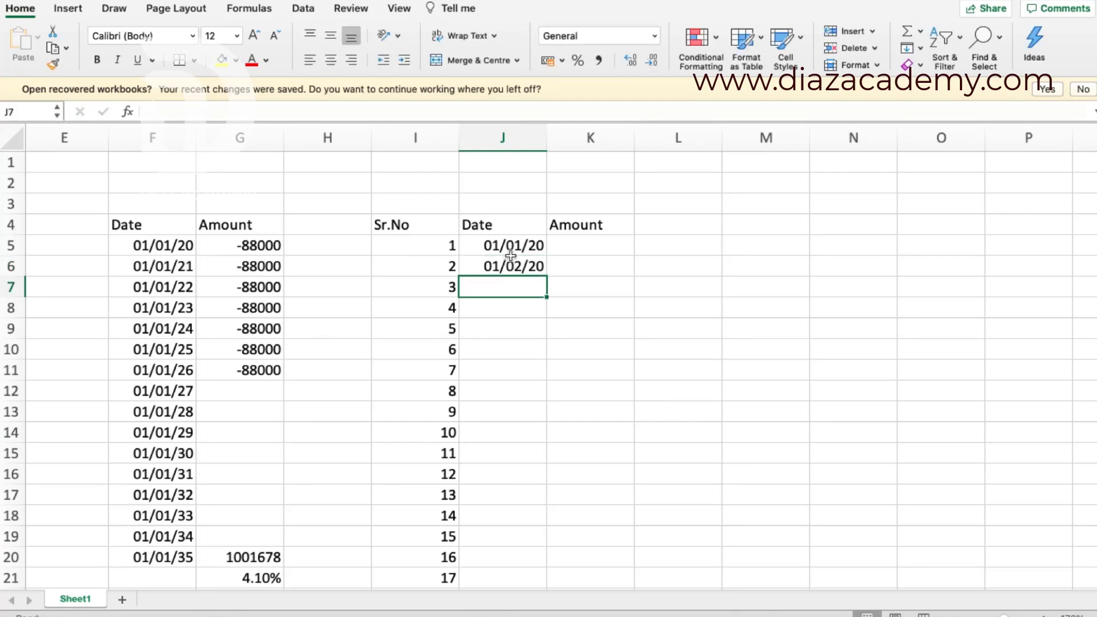
- Extend the monthly date series from J5:J6 down column J to 01/01/30 in J125
{"action": "left_click_drag", "start_coordinate": [513, 246], "coordinate": [516, 265]}
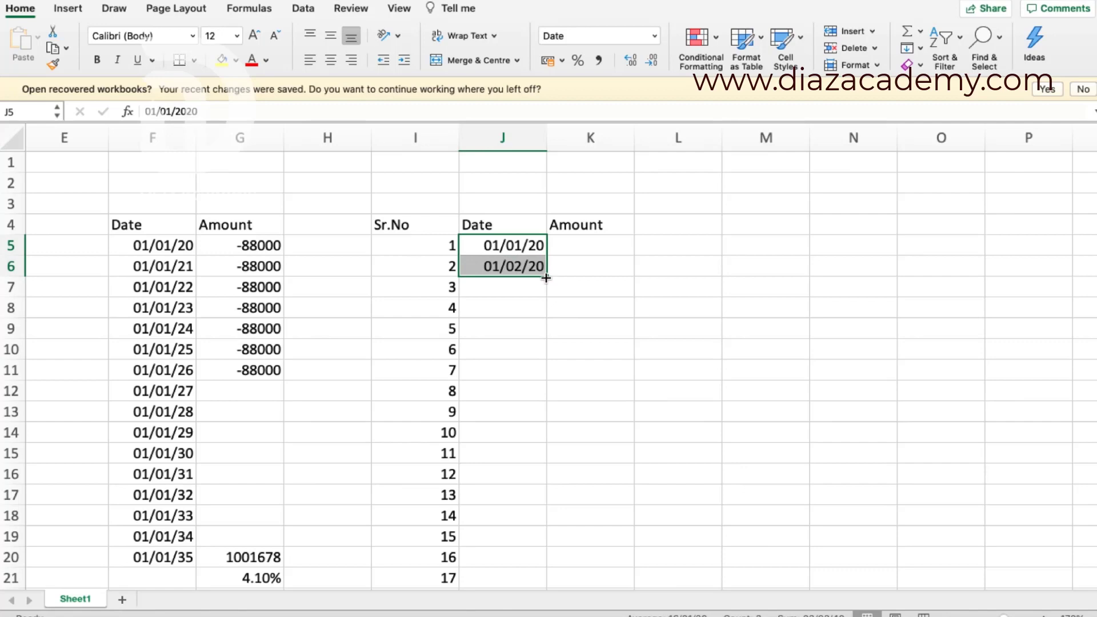
{"action": "left_click_drag", "start_coordinate": [546, 278], "coordinate": [506, 533]}
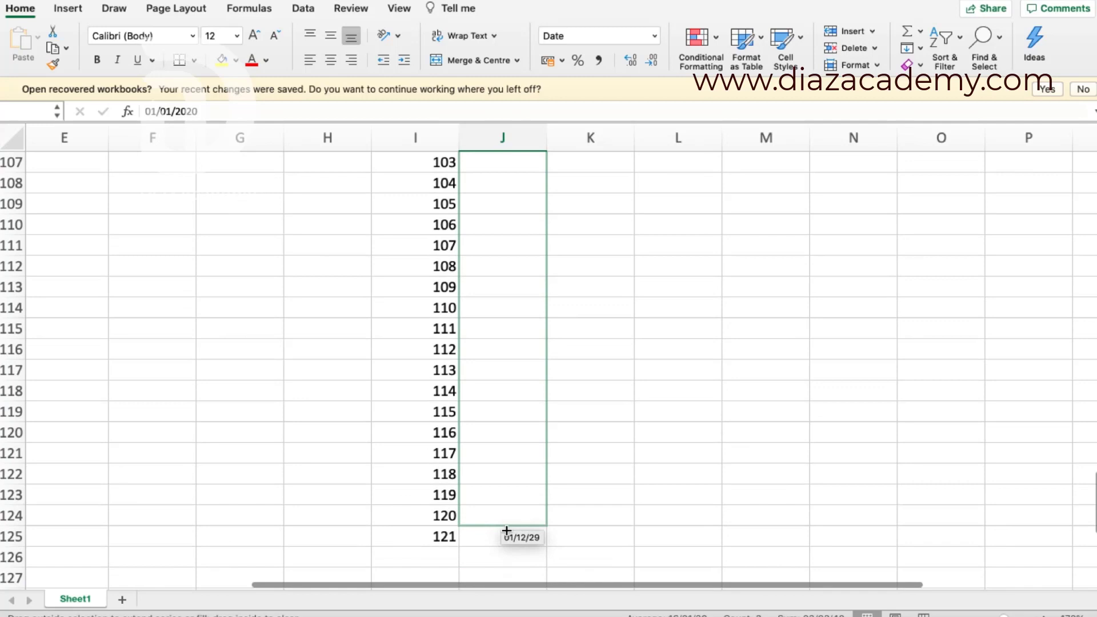
{"action": "left_click_drag", "start_coordinate": [507, 534], "coordinate": [507, 535]}
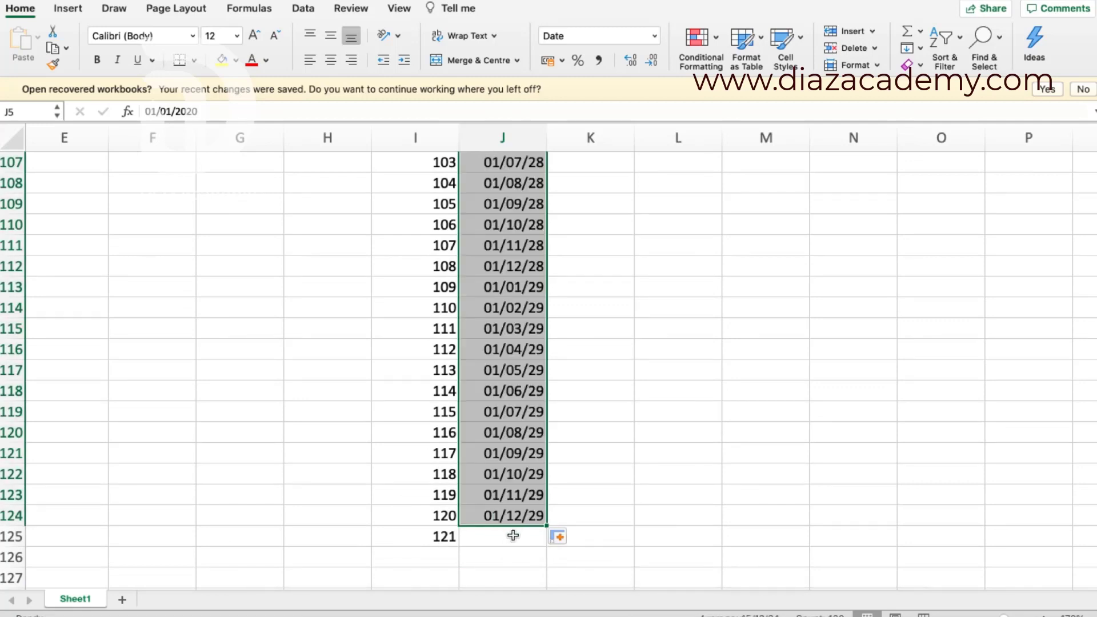
{"action": "left_click_drag", "start_coordinate": [545, 525], "coordinate": [542, 540]}
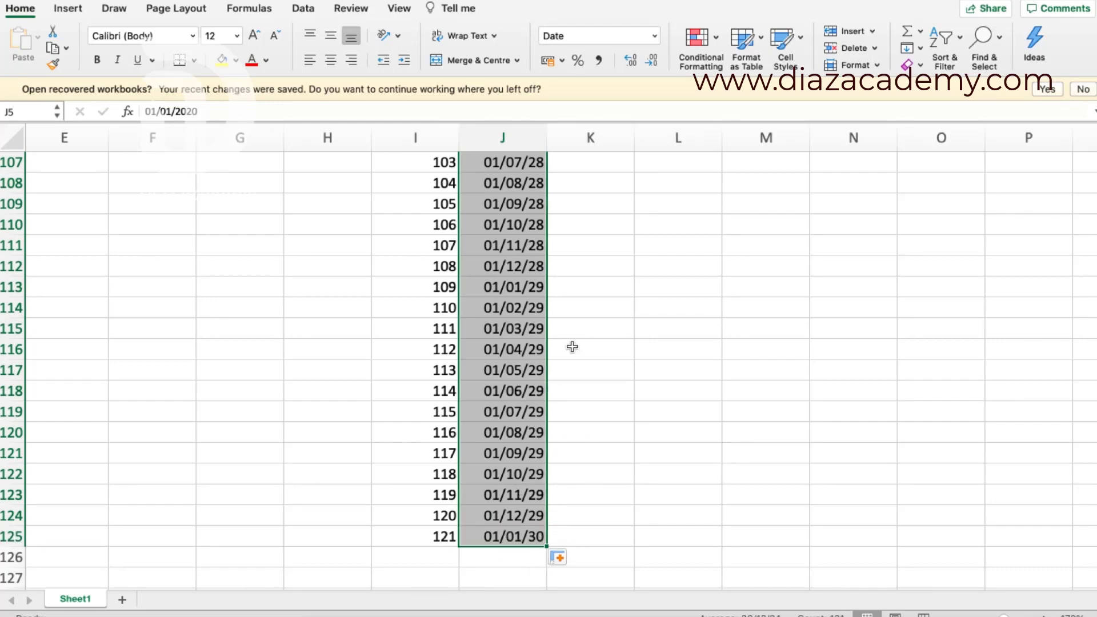
- Enter -6250 in K5 and K6 under the second Amount heading and fill it down column K to K124
{"action": "scroll", "coordinate": [572, 347], "scroll_direction": "up", "scroll_amount": 20}
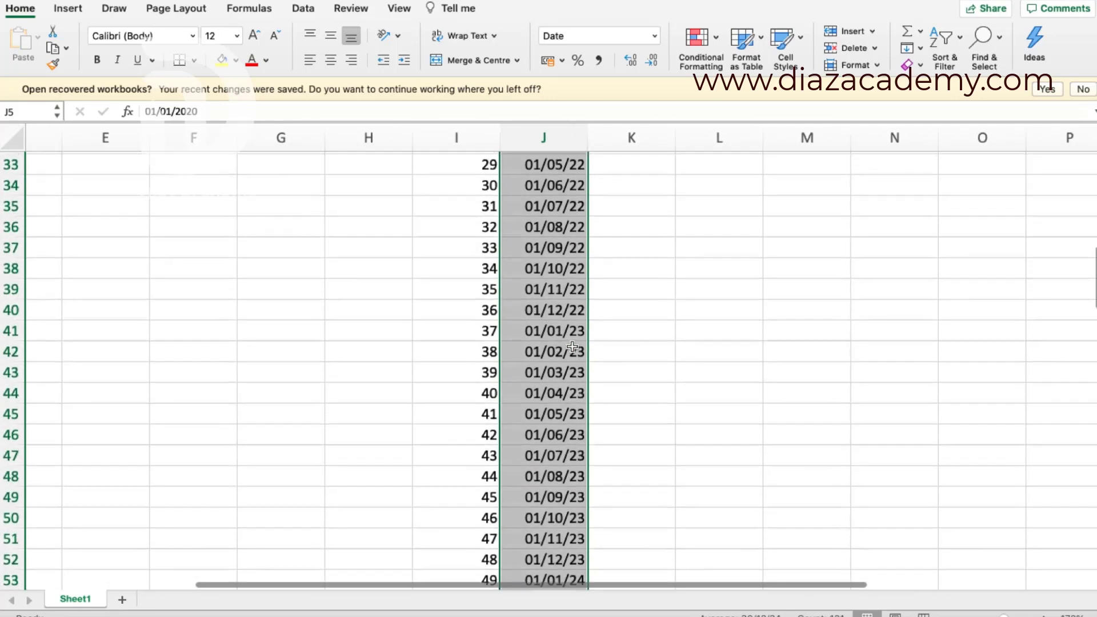
{"action": "scroll", "coordinate": [572, 347], "scroll_direction": "up", "scroll_amount": 10}
{"action": "left_click", "coordinate": [677, 247]}
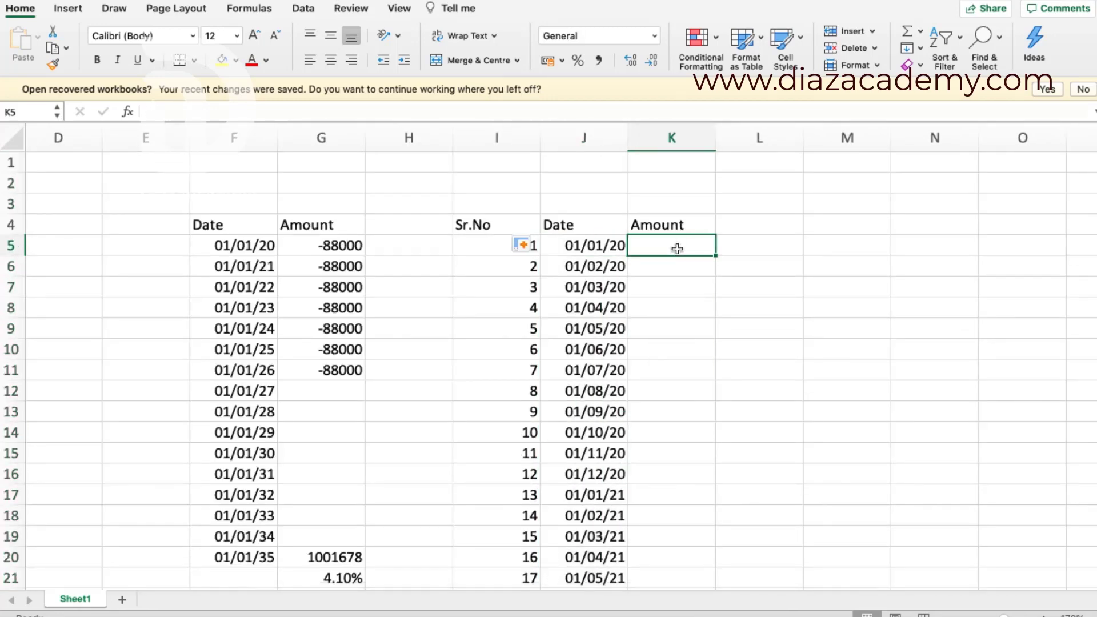
{"action": "type", "text": "-"}
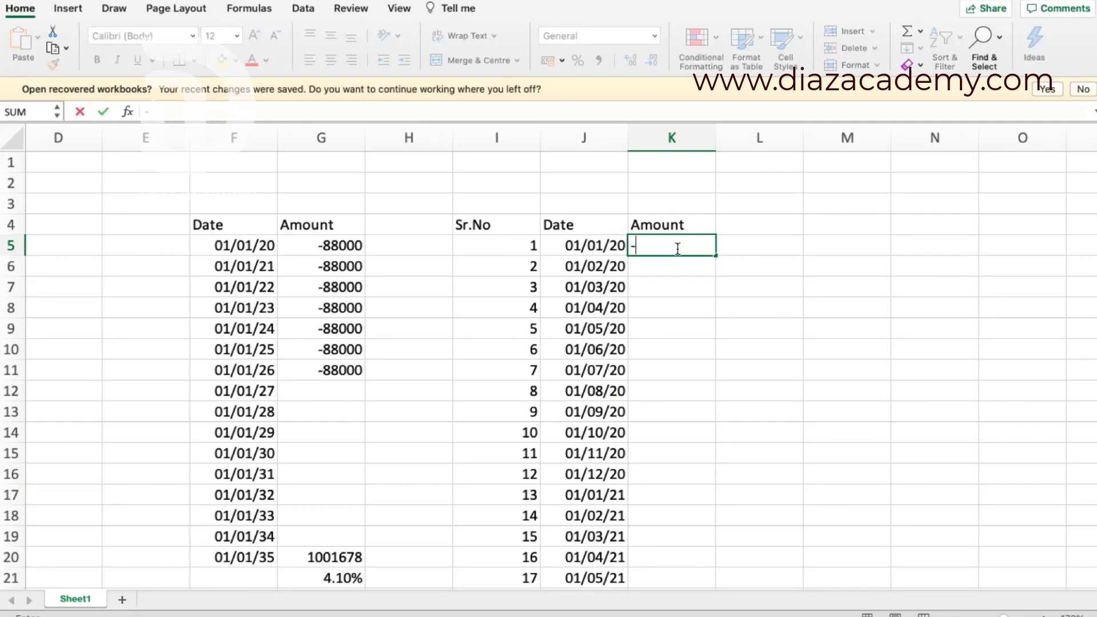
{"action": "type", "text": "6250"}
{"action": "key", "text": "Return"}
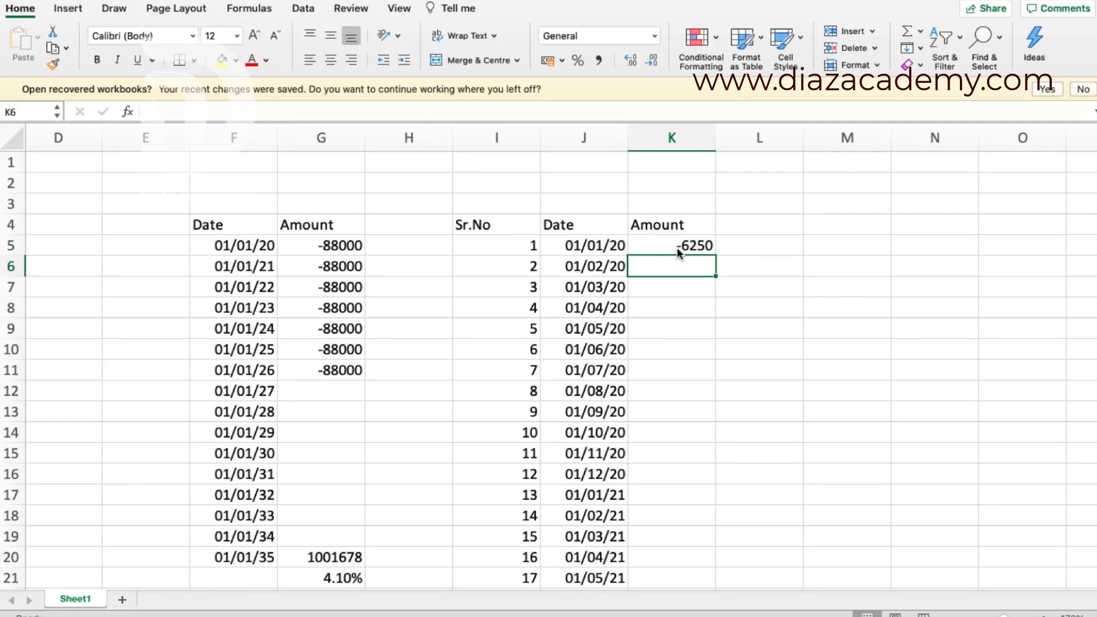
{"action": "type", "text": "-62"}
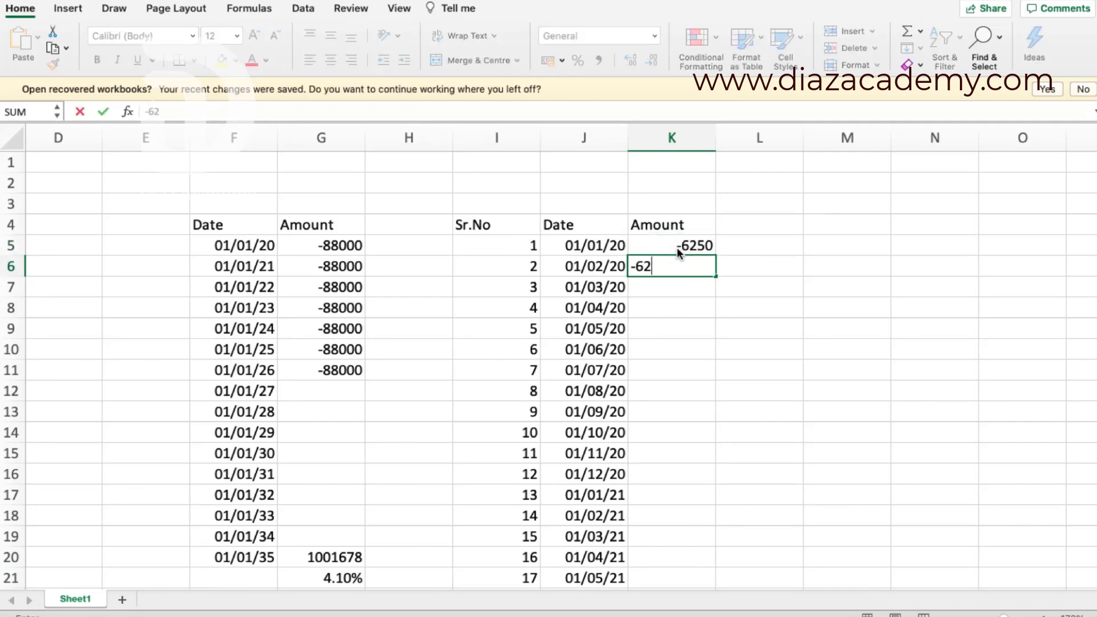
{"action": "key", "text": "Return"}
{"action": "scroll", "coordinate": [697, 234], "scroll_direction": "left", "scroll_amount": 1}
{"action": "left_click_drag", "start_coordinate": [680, 243], "coordinate": [678, 545]}
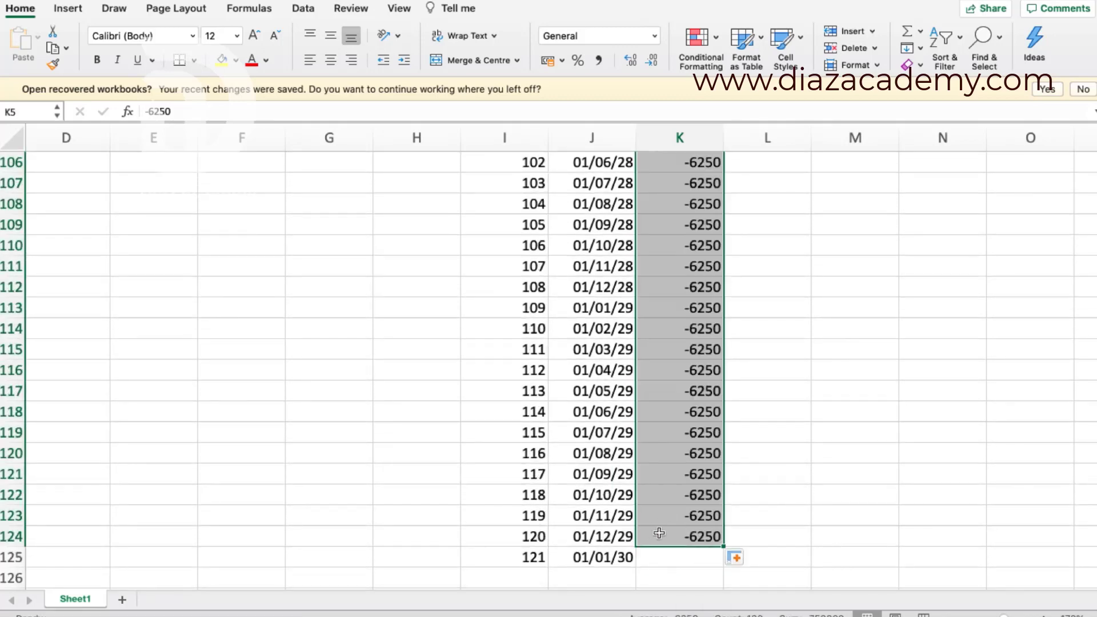
- Enter the maturity amount 1000000 in K125, beside the date 01/01/30
{"action": "scroll", "coordinate": [698, 542], "scroll_direction": "down", "scroll_amount": 2}
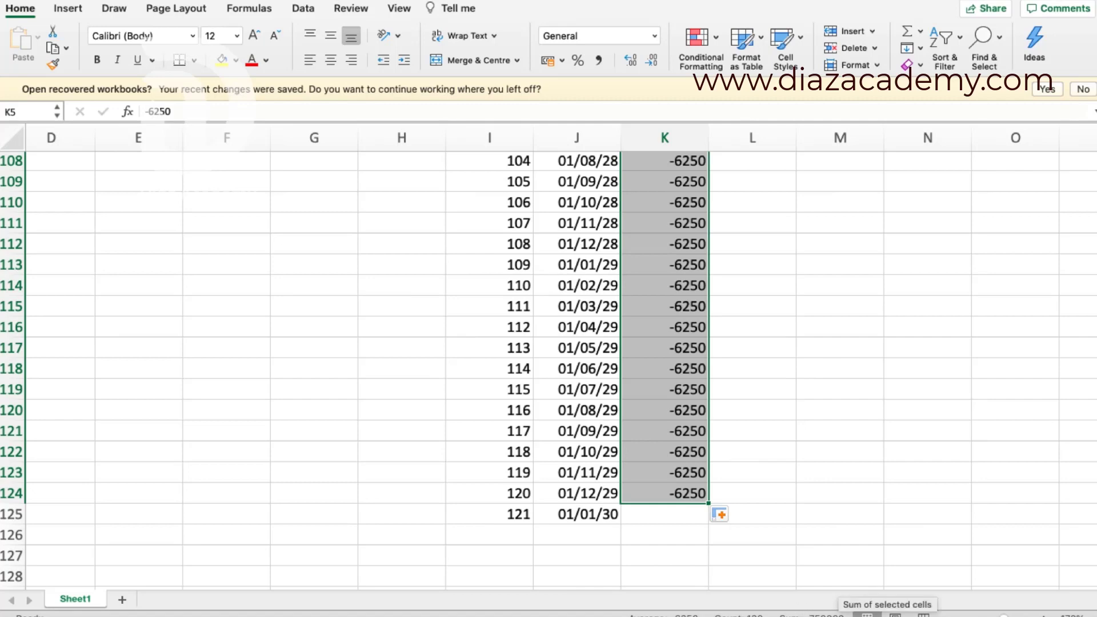
{"action": "left_click", "coordinate": [668, 515]}
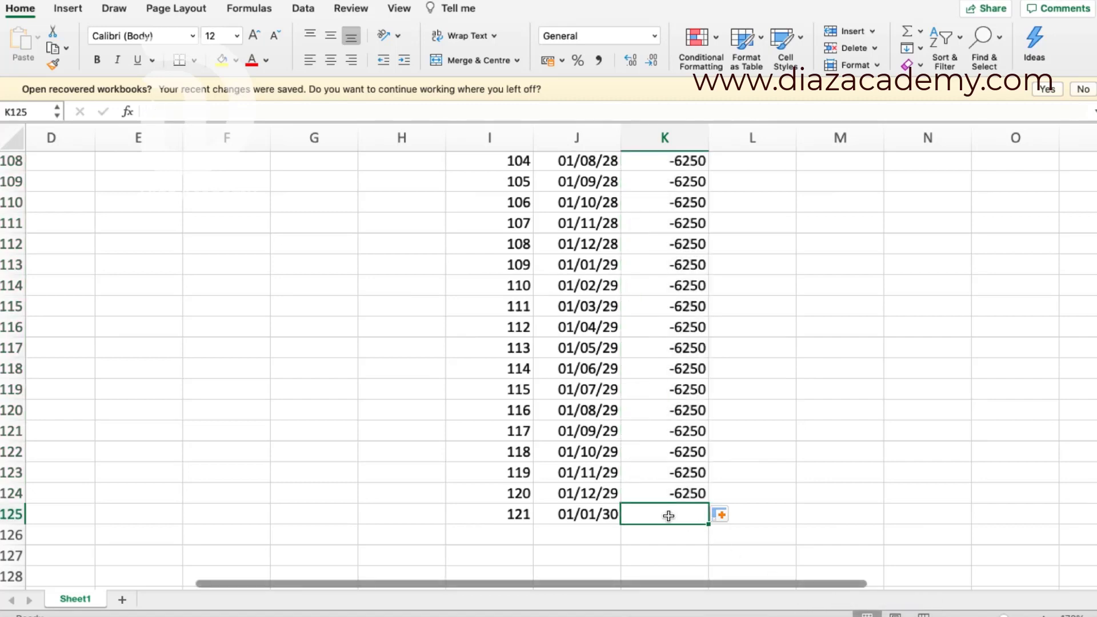
{"action": "type", "text": "1000000"}
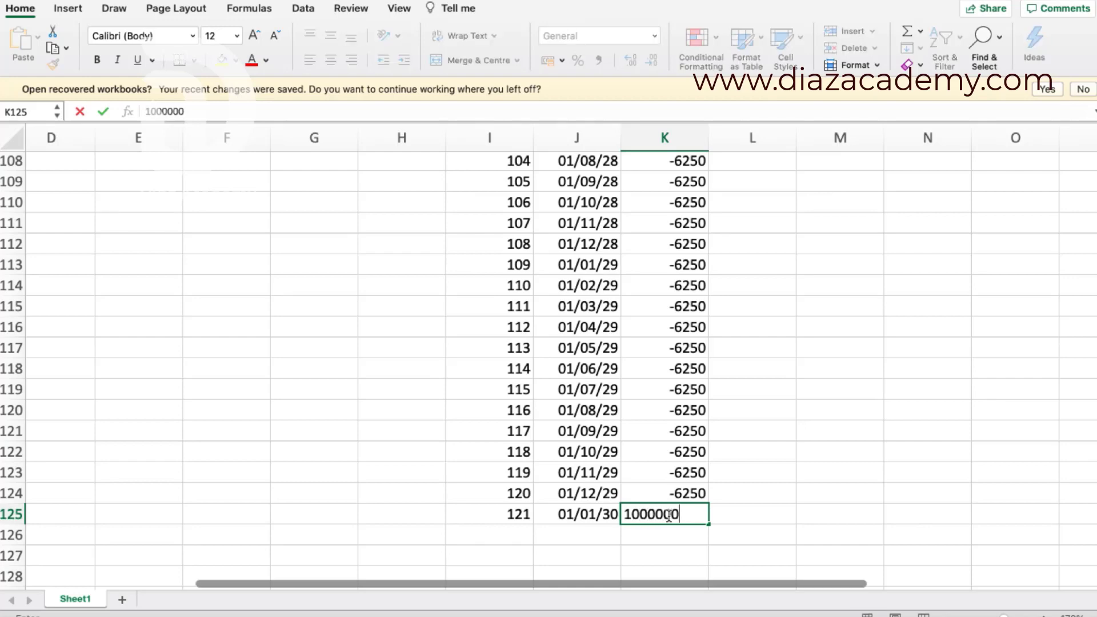
{"action": "key", "text": "Return"}
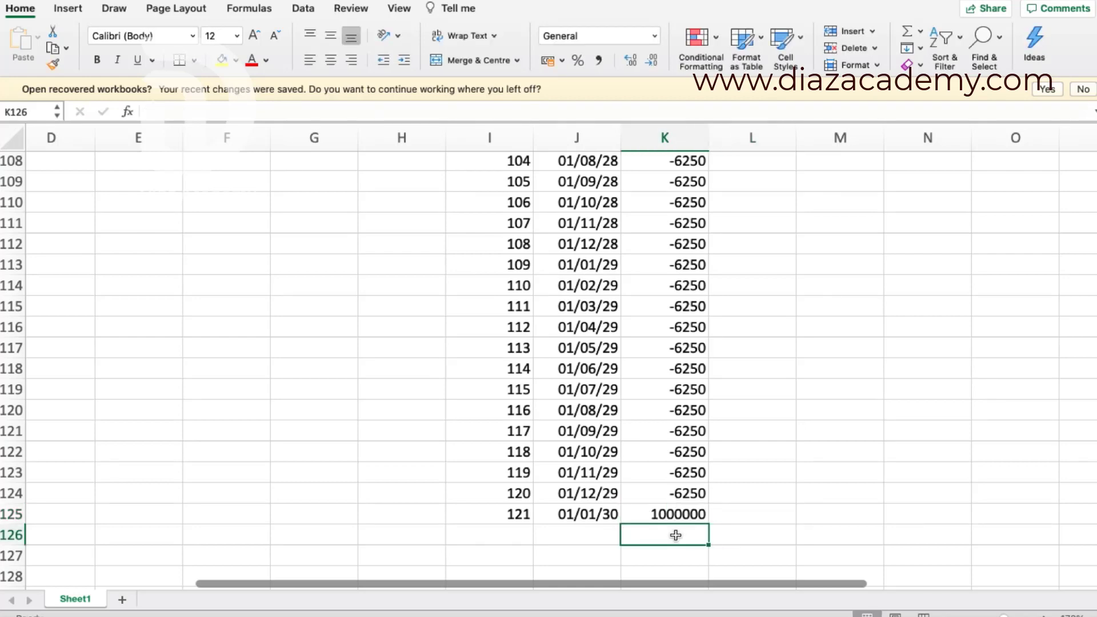
- Calculate the return in K126 with =XIRR(K5:K125,J5:J125,), using the column K amounts as values and column J as dates
{"action": "type", "text": "=xi"}
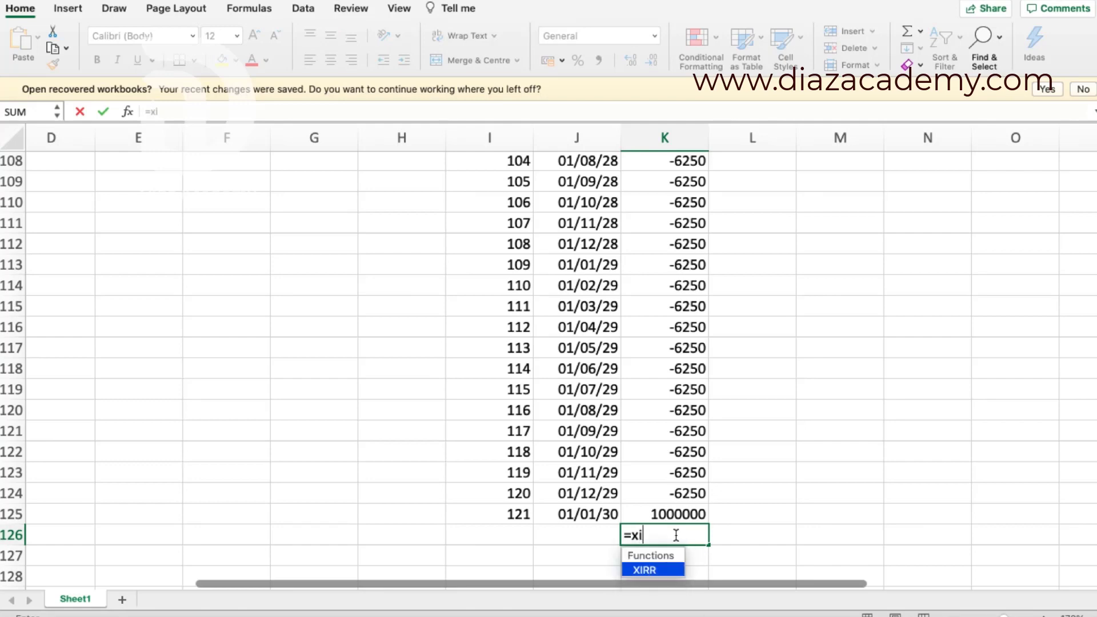
{"action": "type", "text": "rr("}
{"action": "scroll", "coordinate": [685, 281], "scroll_direction": "up", "scroll_amount": 3}
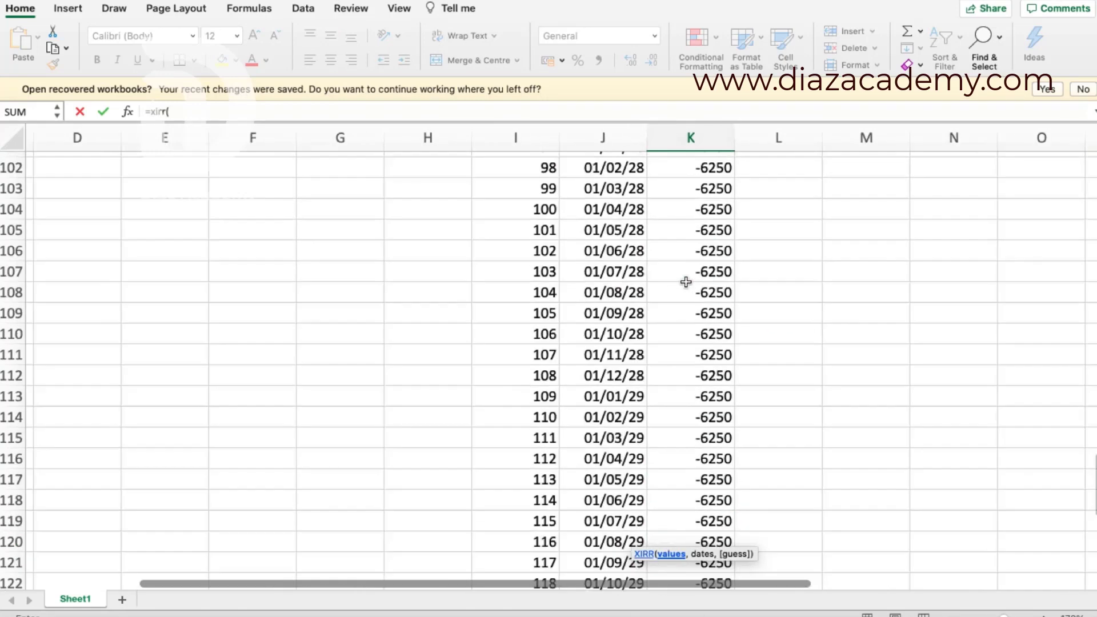
{"action": "scroll", "coordinate": [685, 282], "scroll_direction": "up", "scroll_amount": 20}
{"action": "left_click_drag", "start_coordinate": [620, 242], "coordinate": [625, 514]}
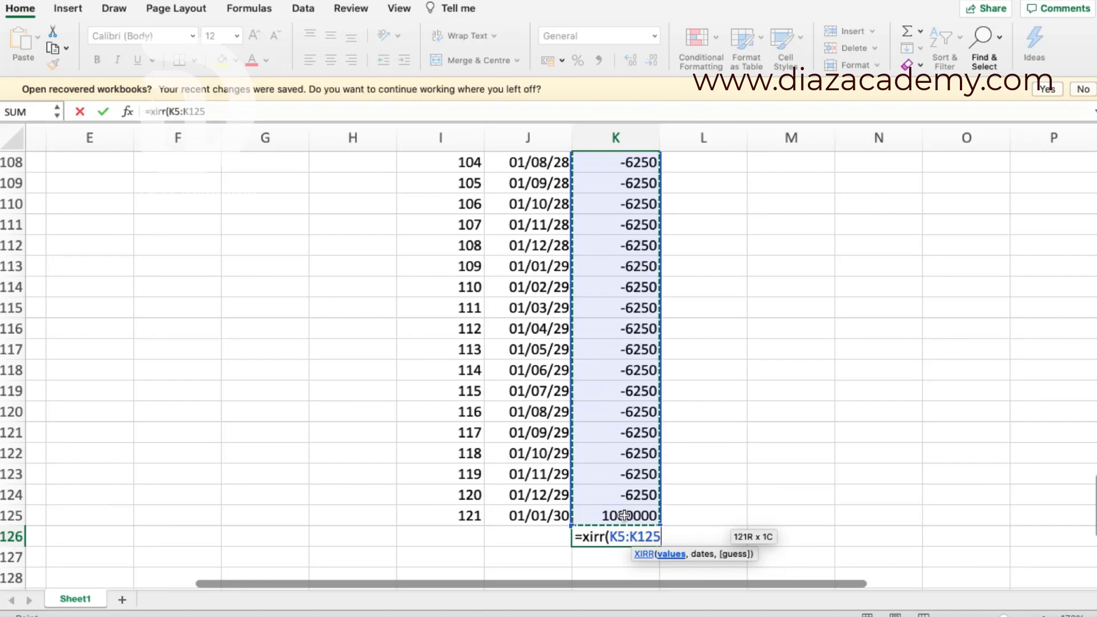
{"action": "type", "text": ","}
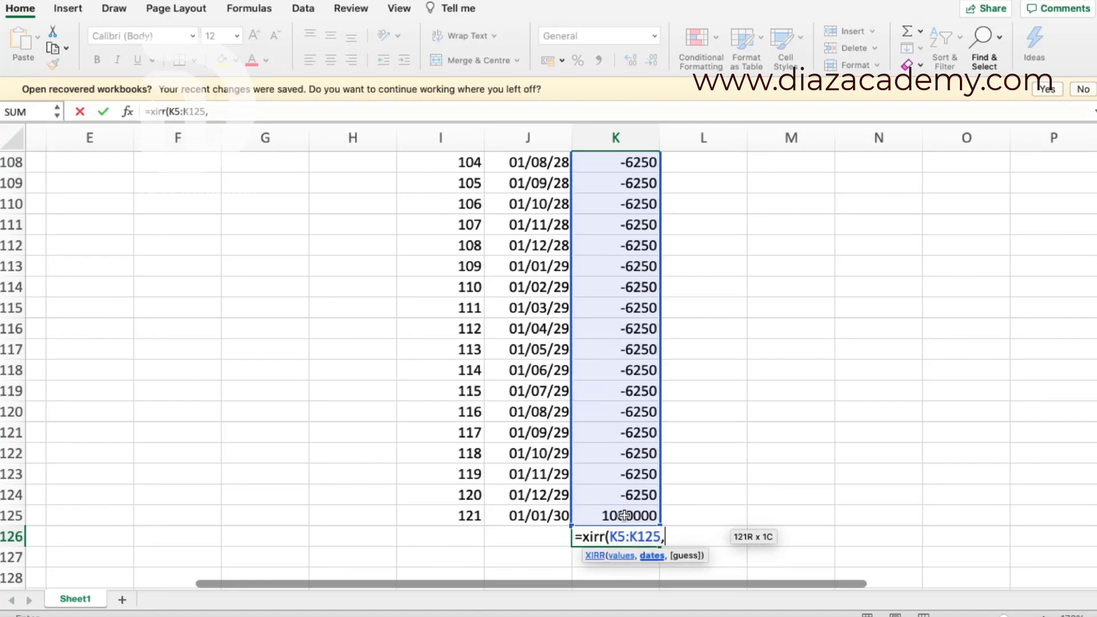
{"action": "scroll", "coordinate": [495, 367], "scroll_direction": "up", "scroll_amount": 20}
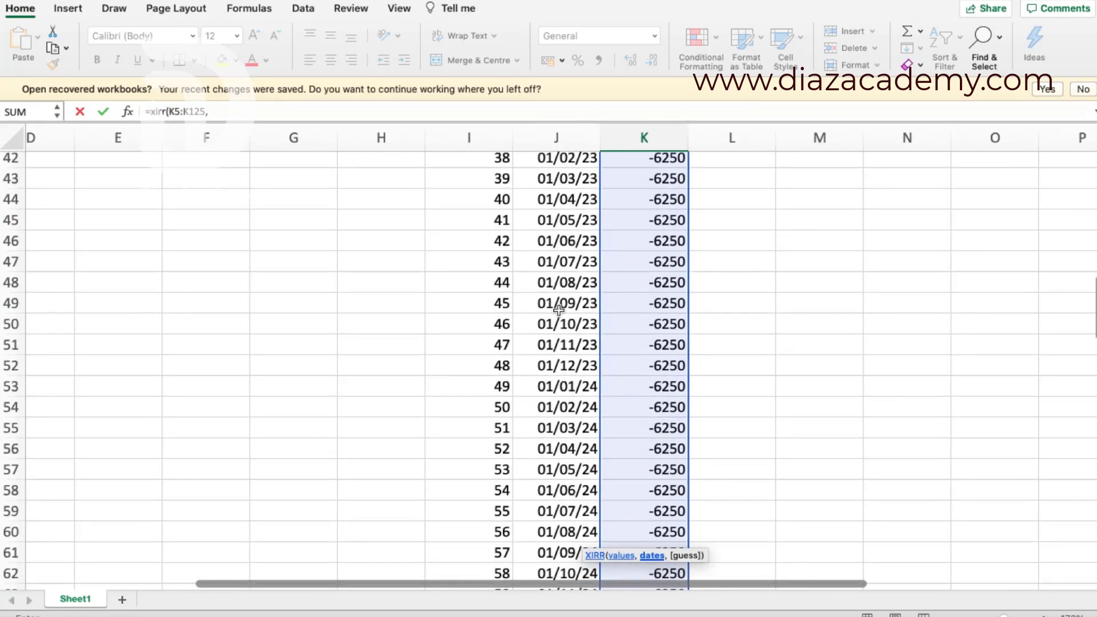
{"action": "scroll", "coordinate": [558, 309], "scroll_direction": "up", "scroll_amount": 15}
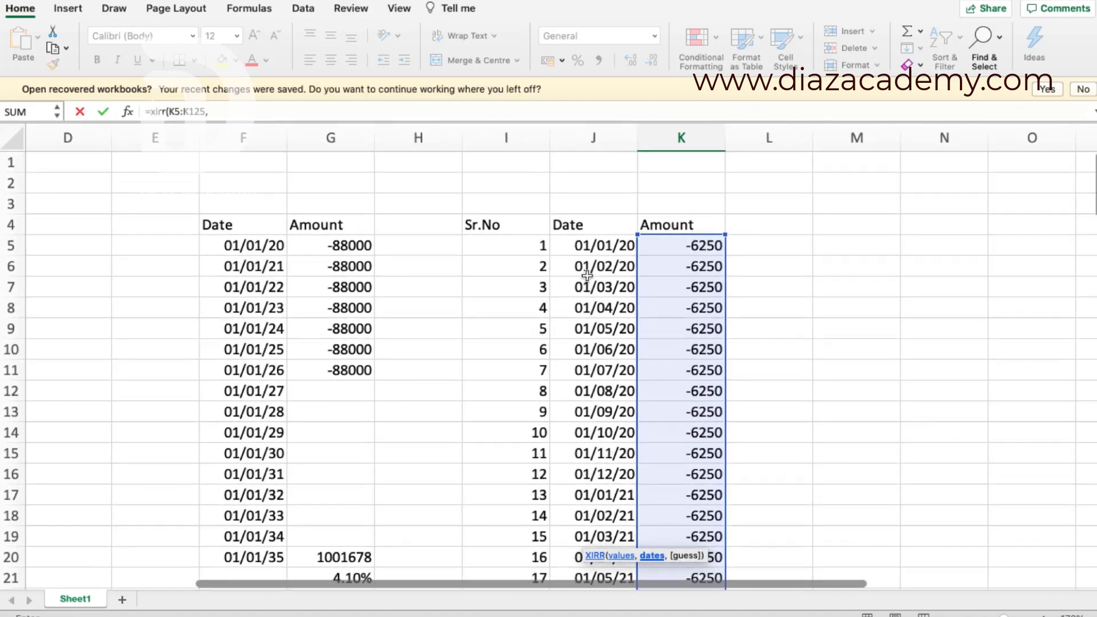
{"action": "left_click_drag", "start_coordinate": [597, 250], "coordinate": [594, 562]}
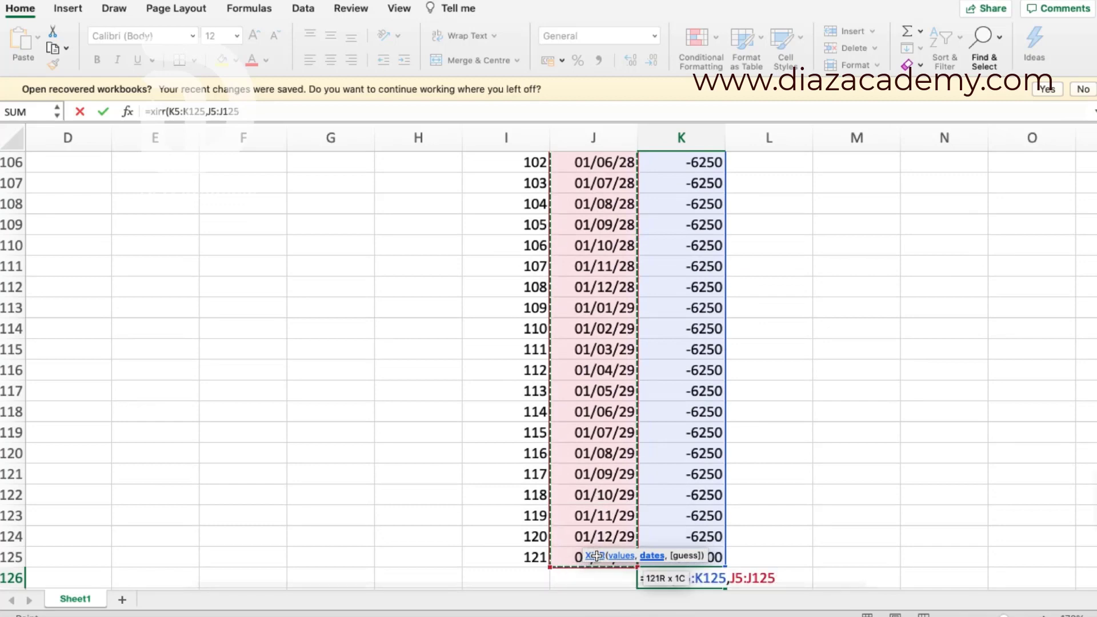
{"action": "type", "text": ","}
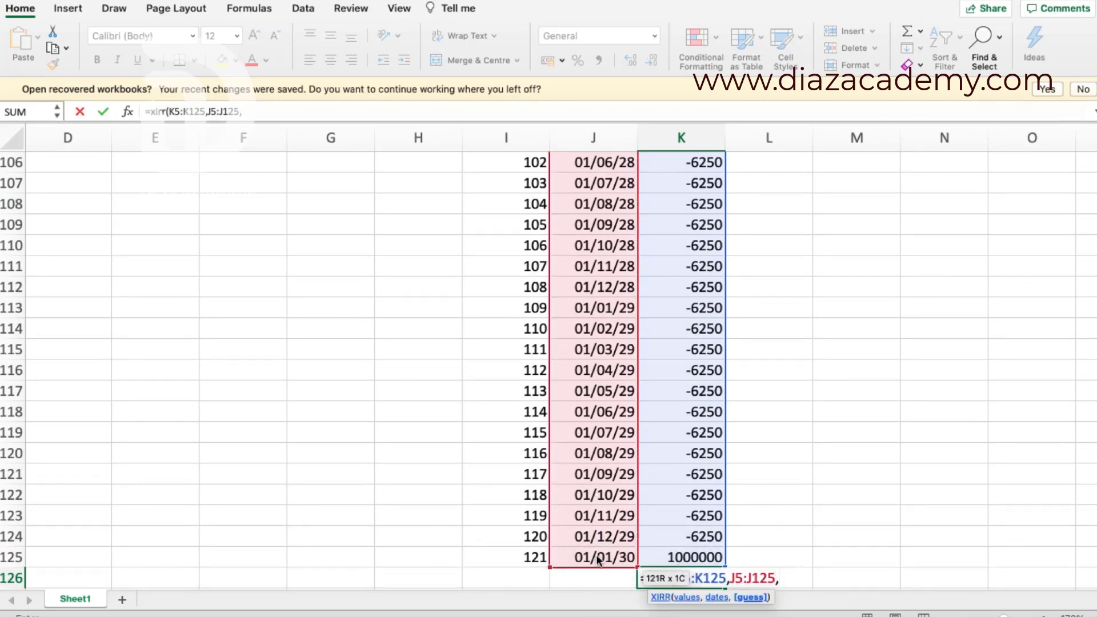
{"action": "type", "text": ")"}
{"action": "key", "text": "Return"}
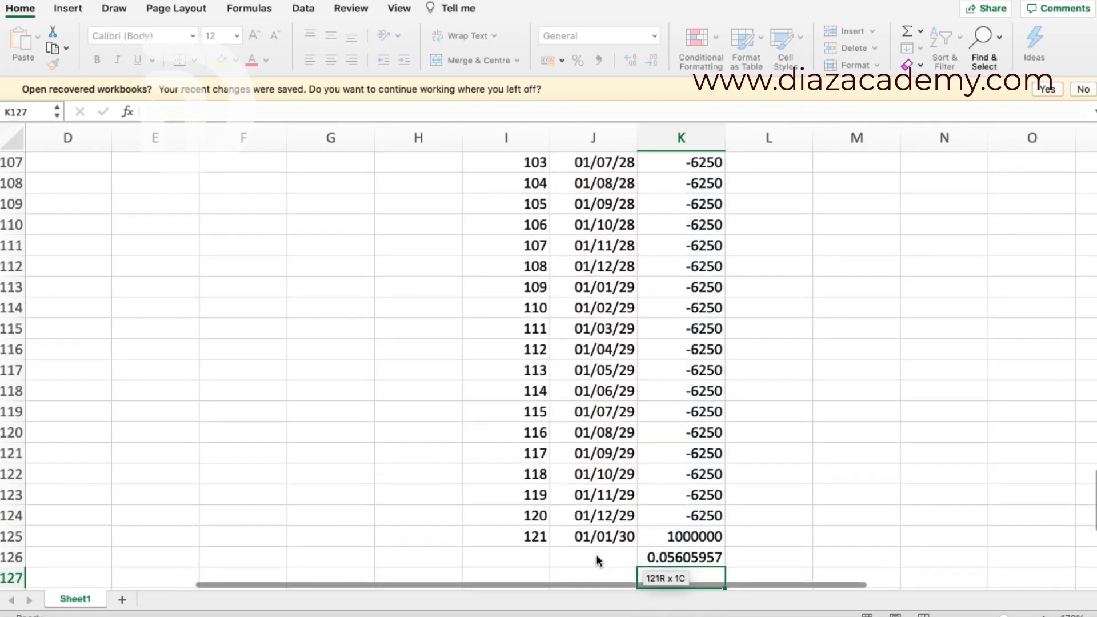
- Format the XIRR result in K126 as a percentage with two decimal places
{"action": "left_click", "coordinate": [678, 558]}
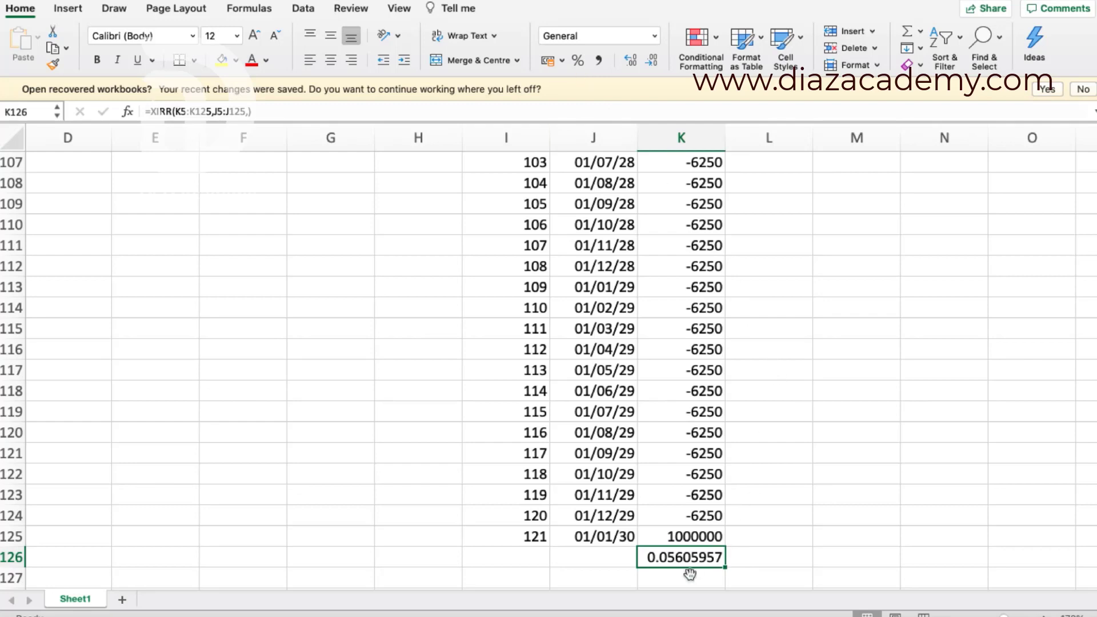
{"action": "left_click", "coordinate": [579, 61]}
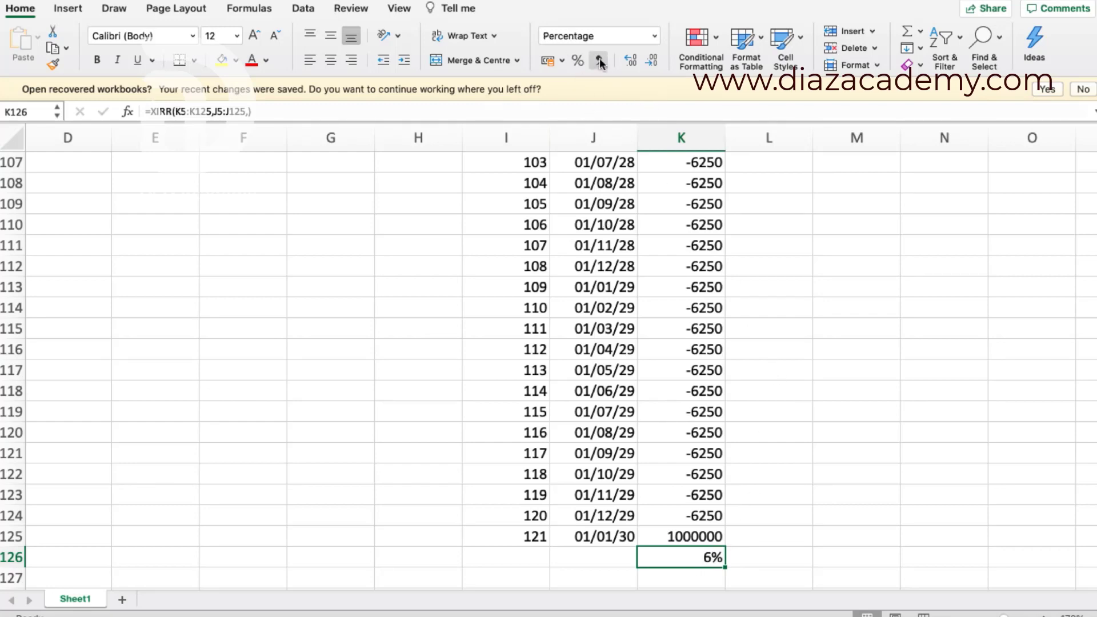
{"action": "left_click", "coordinate": [632, 63]}
{"action": "left_click", "coordinate": [632, 63]}
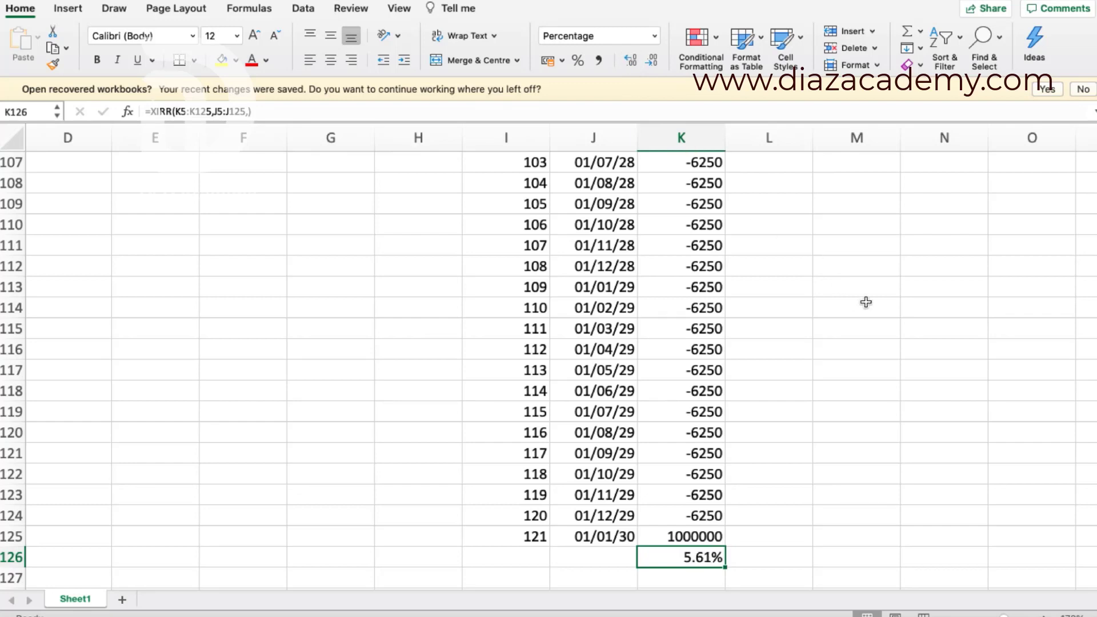